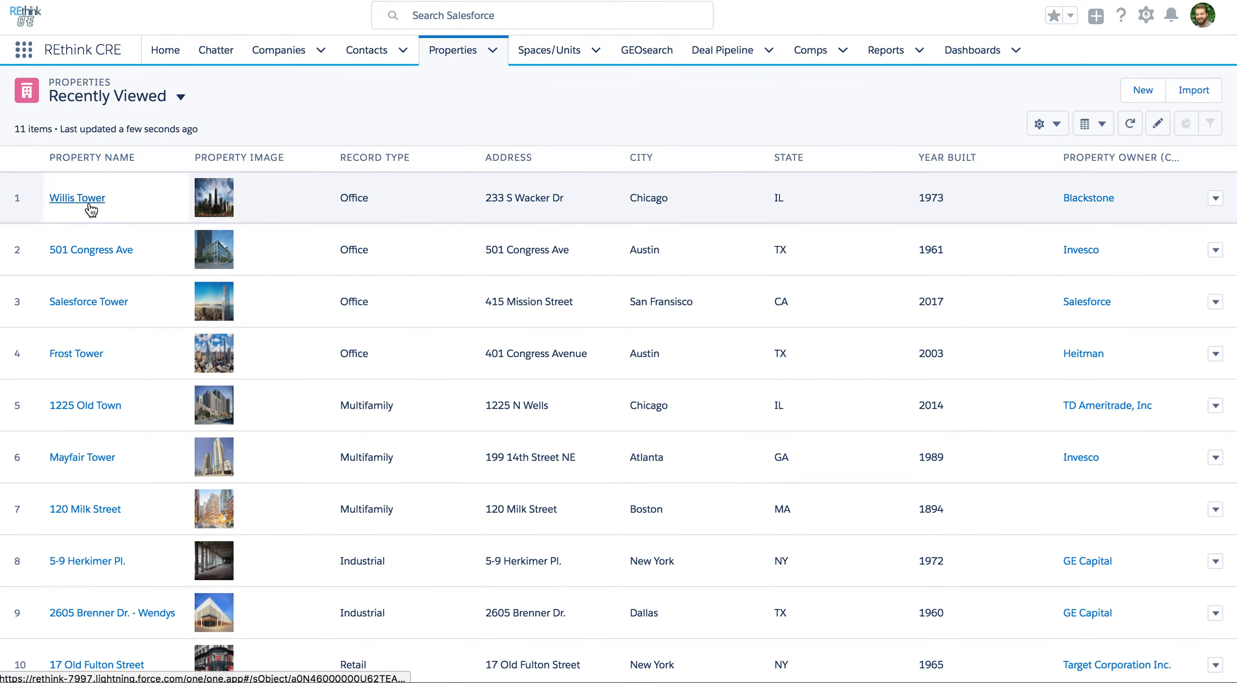
# Step: Open the Willis Tower property record and start editing its Lightning record page
pyautogui.click(78, 198)
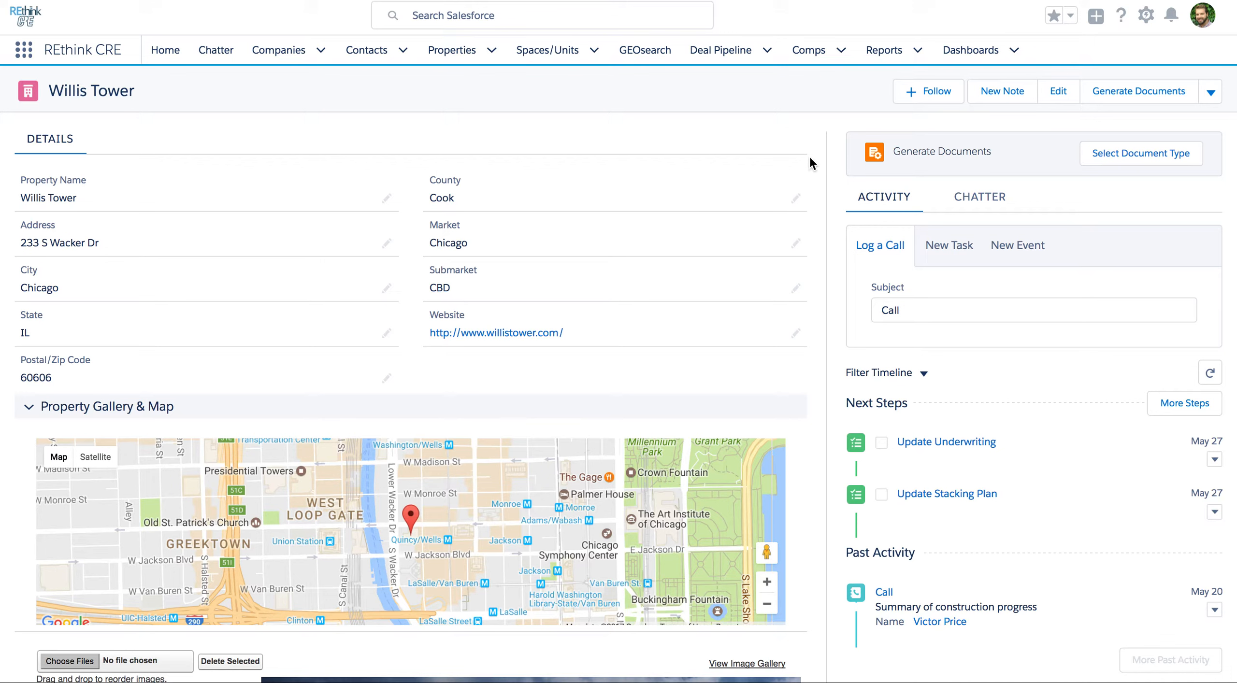
pyautogui.click(1147, 22)
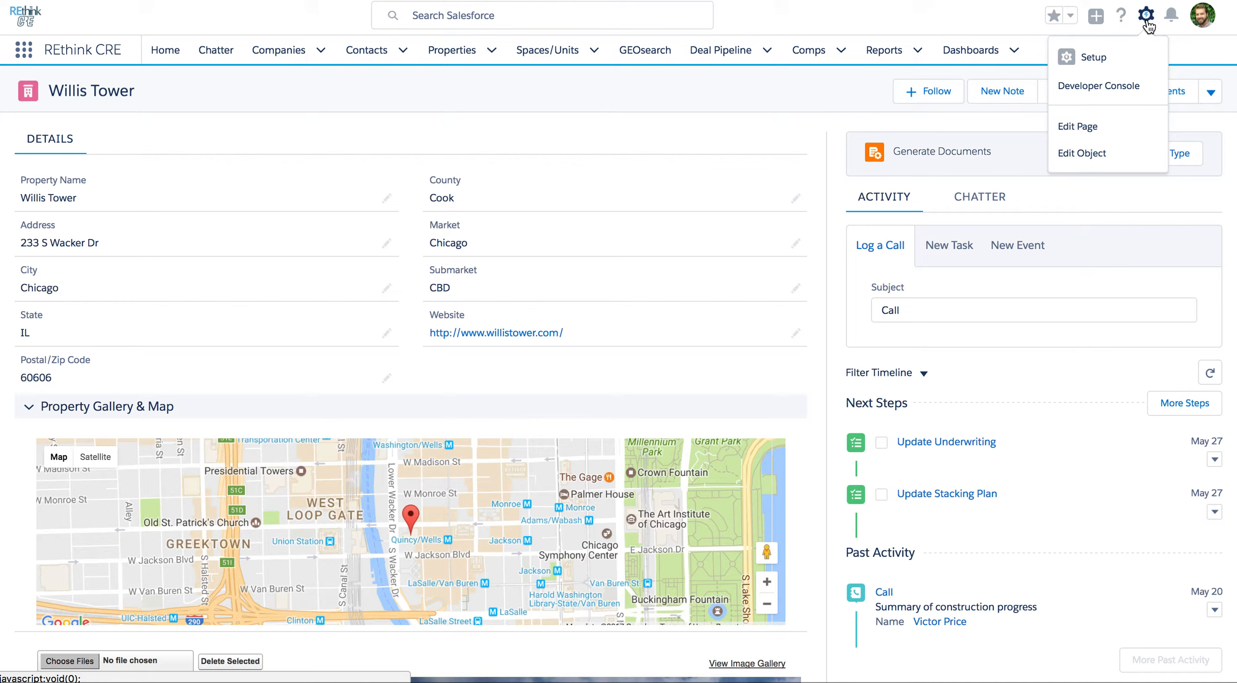
pyautogui.click(1079, 124)
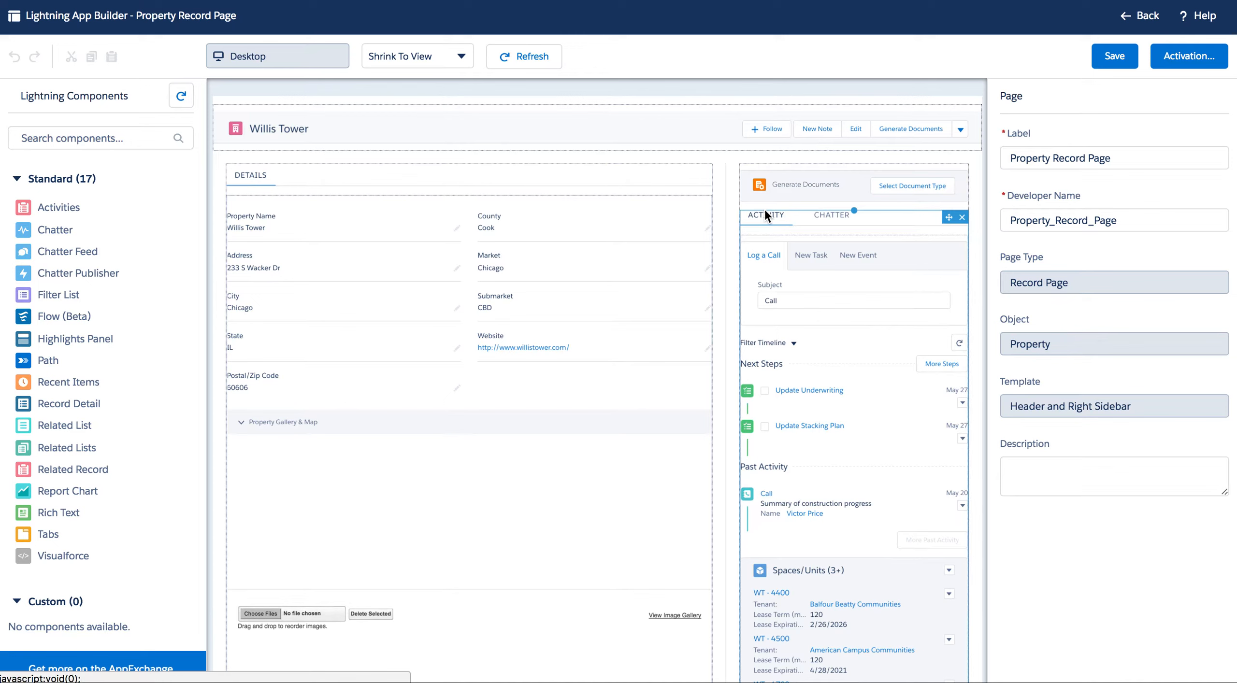
# Step: Examine the components on the Property Record Page canvas, selecting the Related Lists component and viewing its properties
pyautogui.scroll(-1, 728, 249)
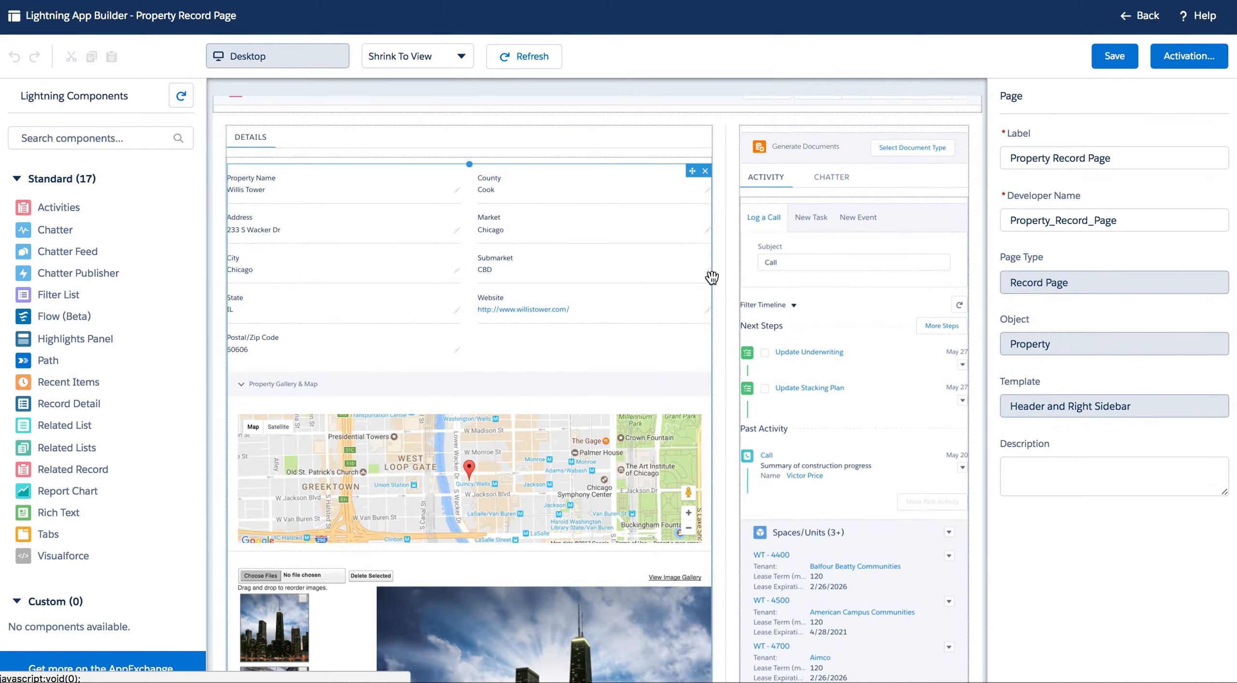
pyautogui.scroll(-2, 722, 285)
pyautogui.scroll(-8, 722, 286)
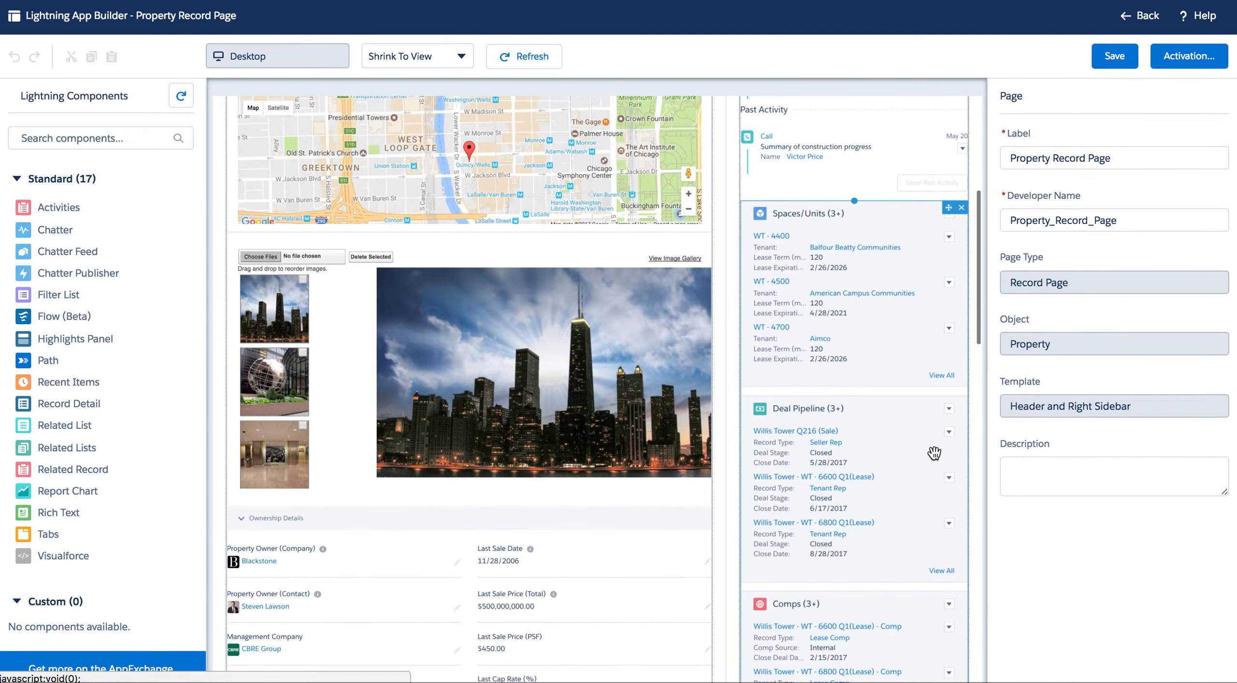
pyautogui.click(925, 450)
pyautogui.scroll(-15, 924, 447)
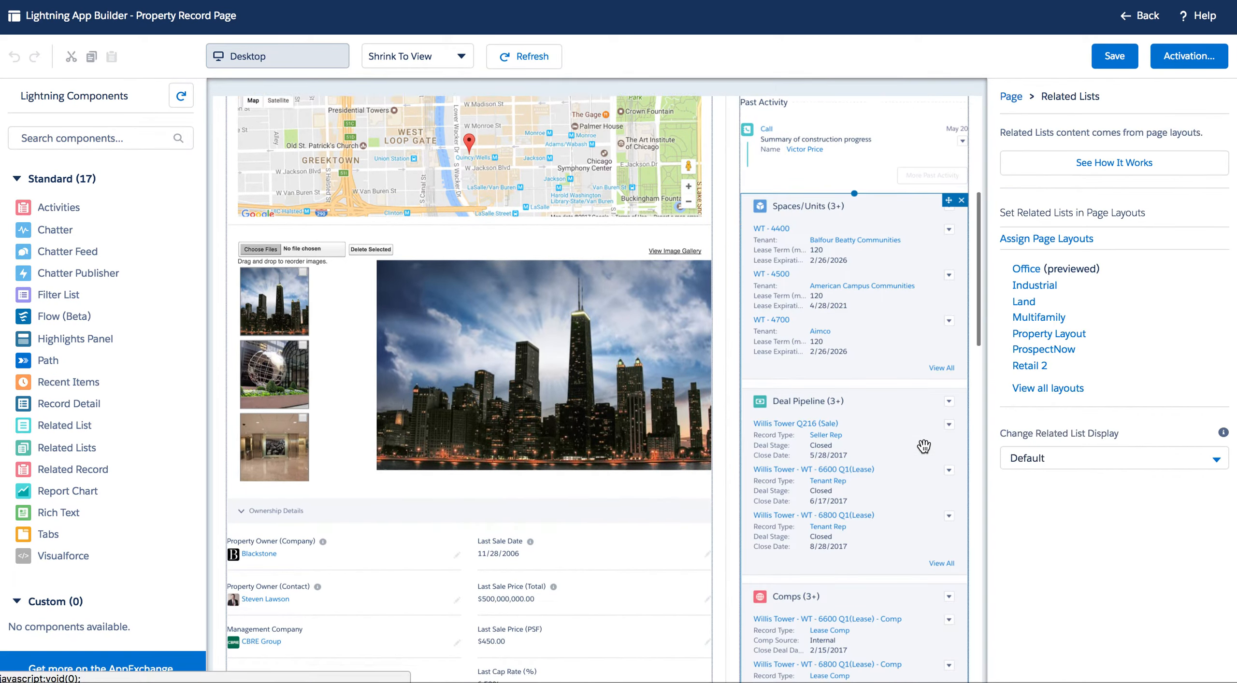
pyautogui.scroll(-6, 924, 446)
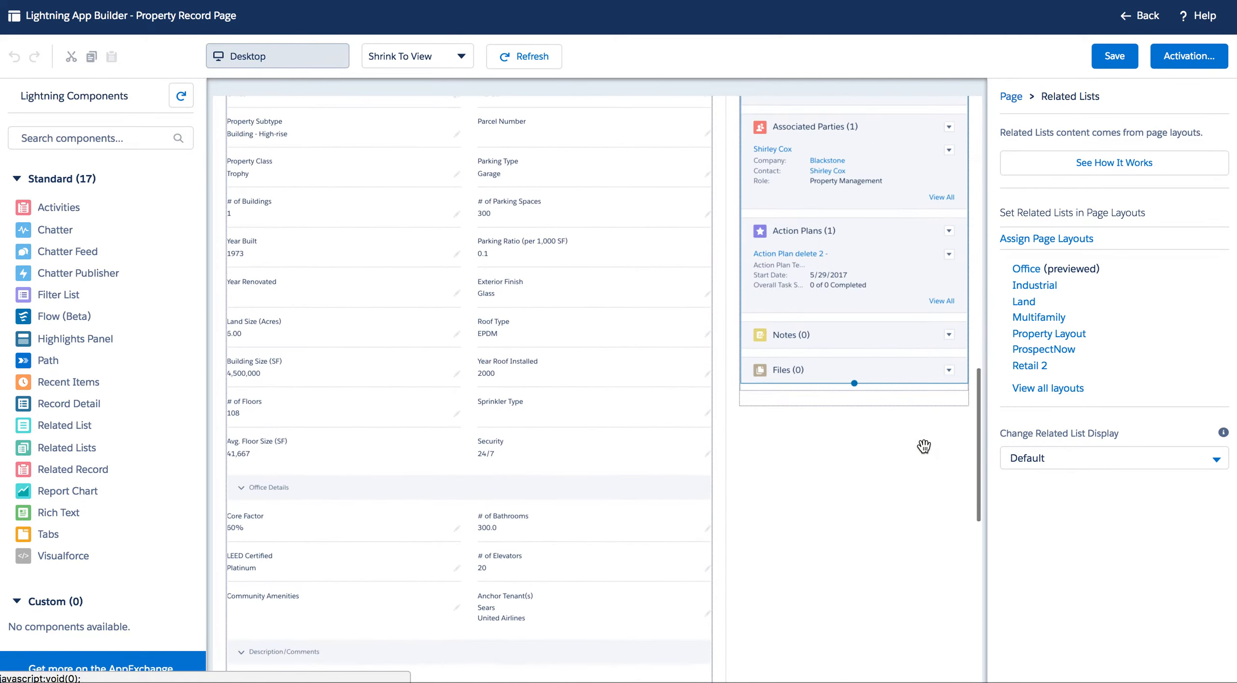
pyautogui.scroll(20, 924, 447)
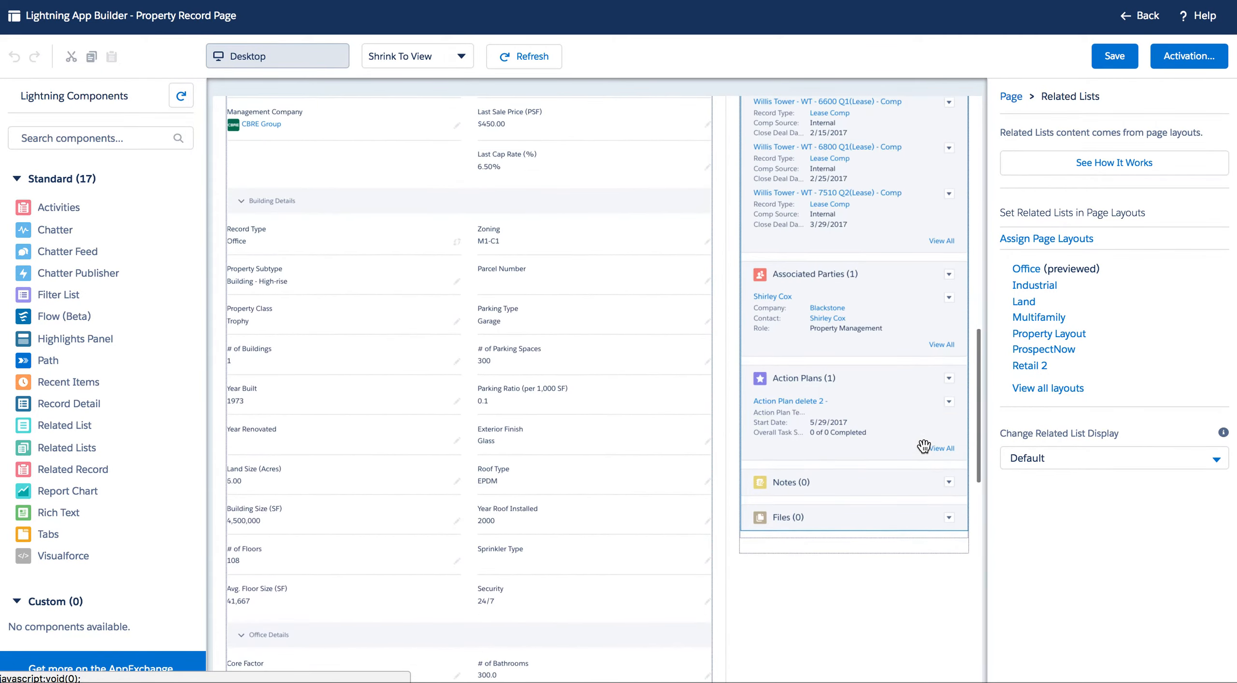
pyautogui.scroll(1, 924, 447)
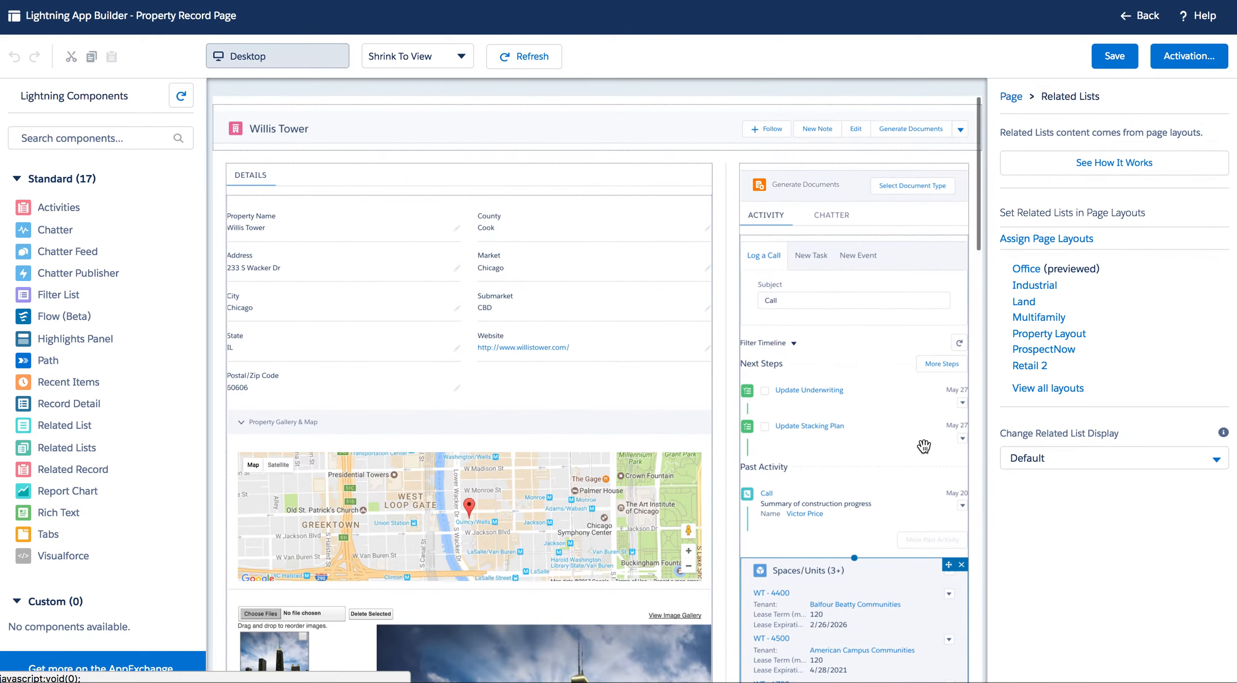
# Step: Add a Path component below the Willis Tower header and remove the Activities and Related Lists components from the sidebar's Activity tab
pyautogui.click(63, 360)
pyautogui.moveTo(64, 360); pyautogui.dragTo(420, 150)
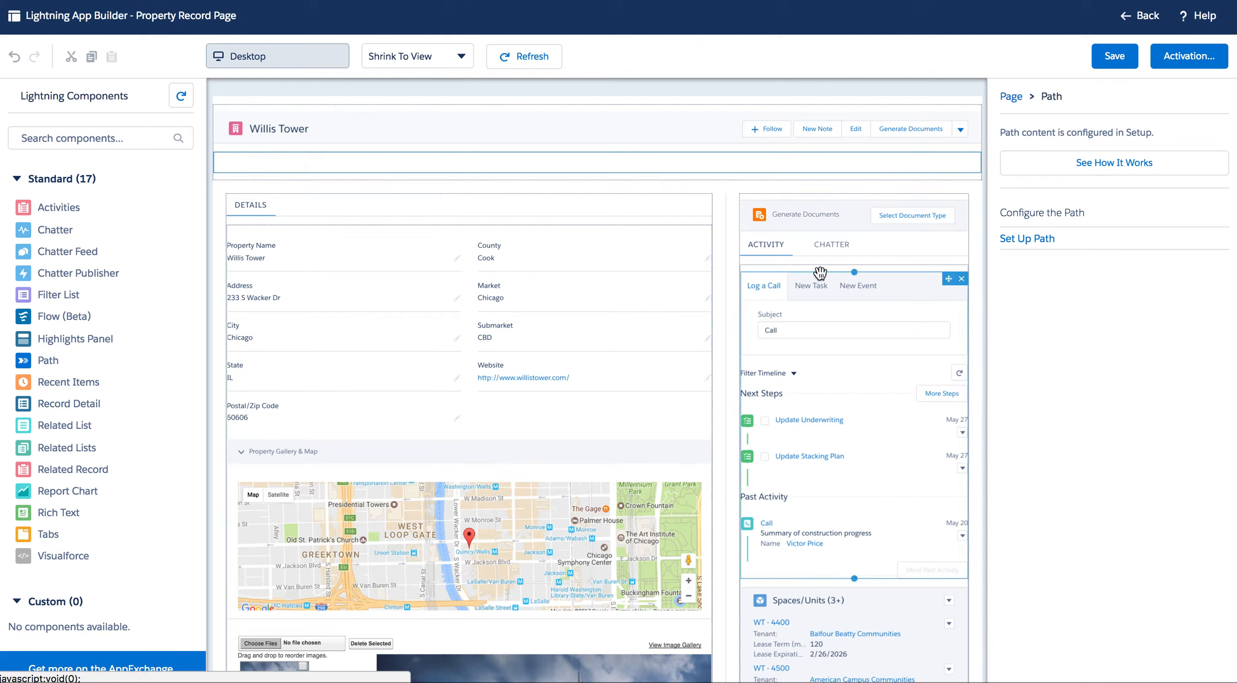
pyautogui.click(963, 280)
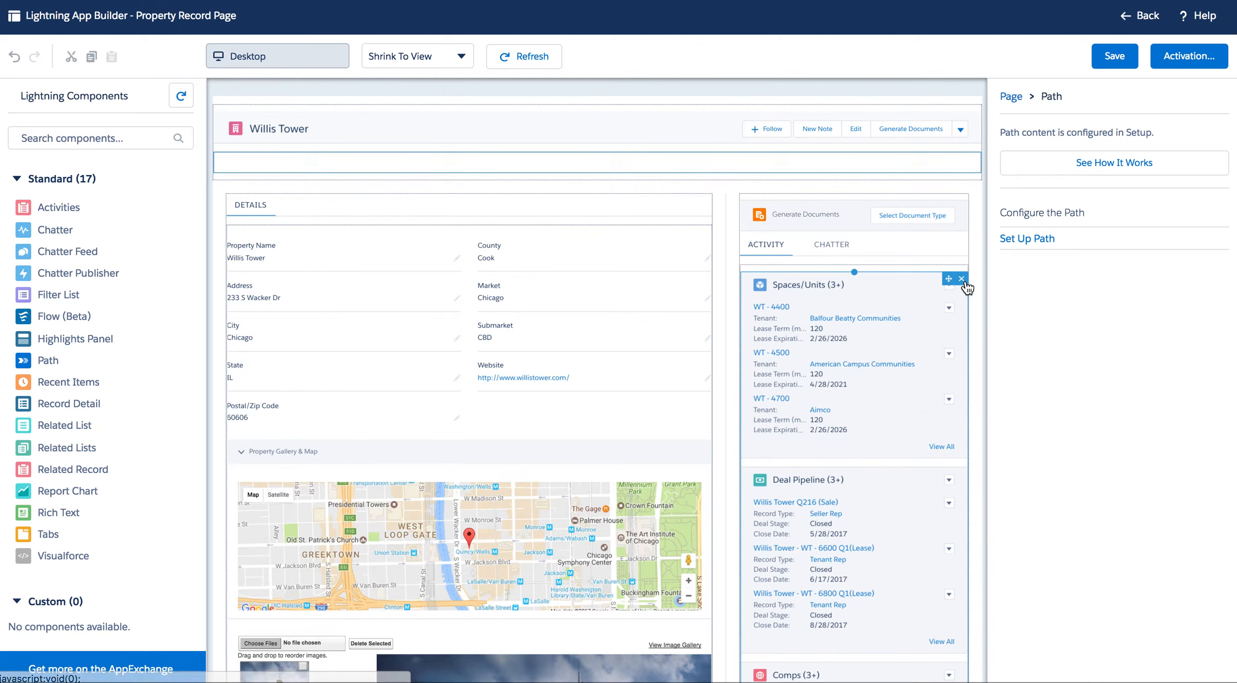
pyautogui.click(963, 279)
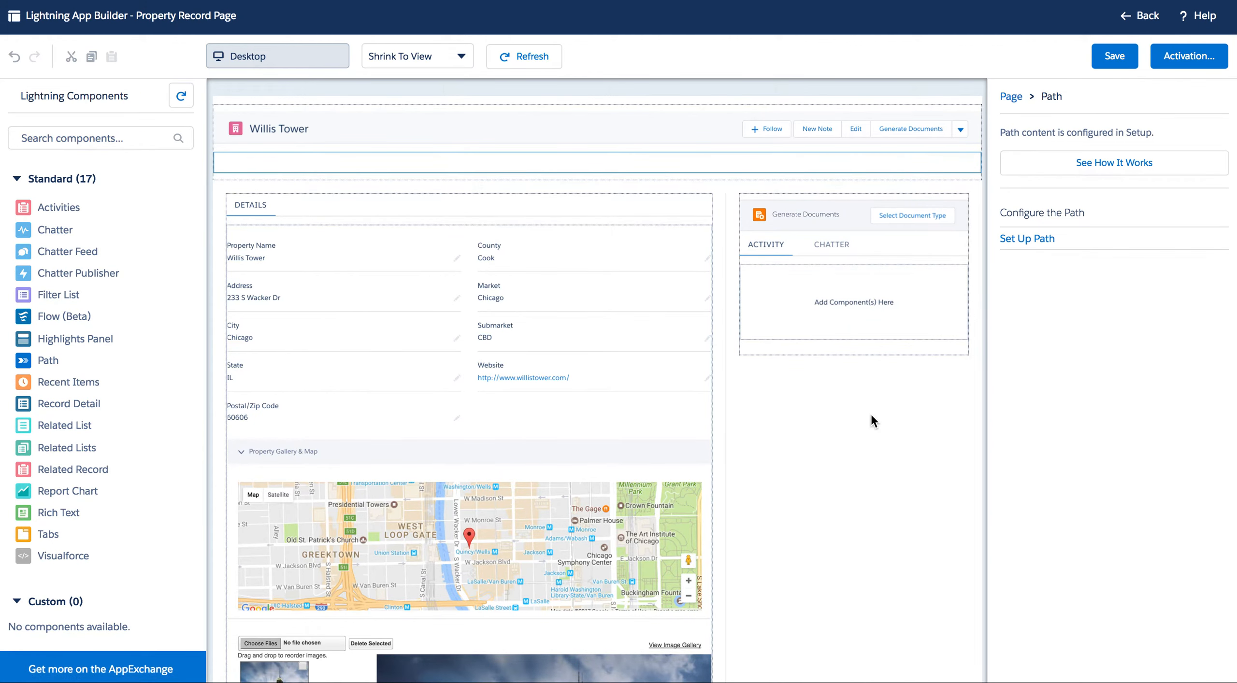
# Step: Select the Record Detail component and open its Office page layout for editing
pyautogui.scroll(-1, 870, 413)
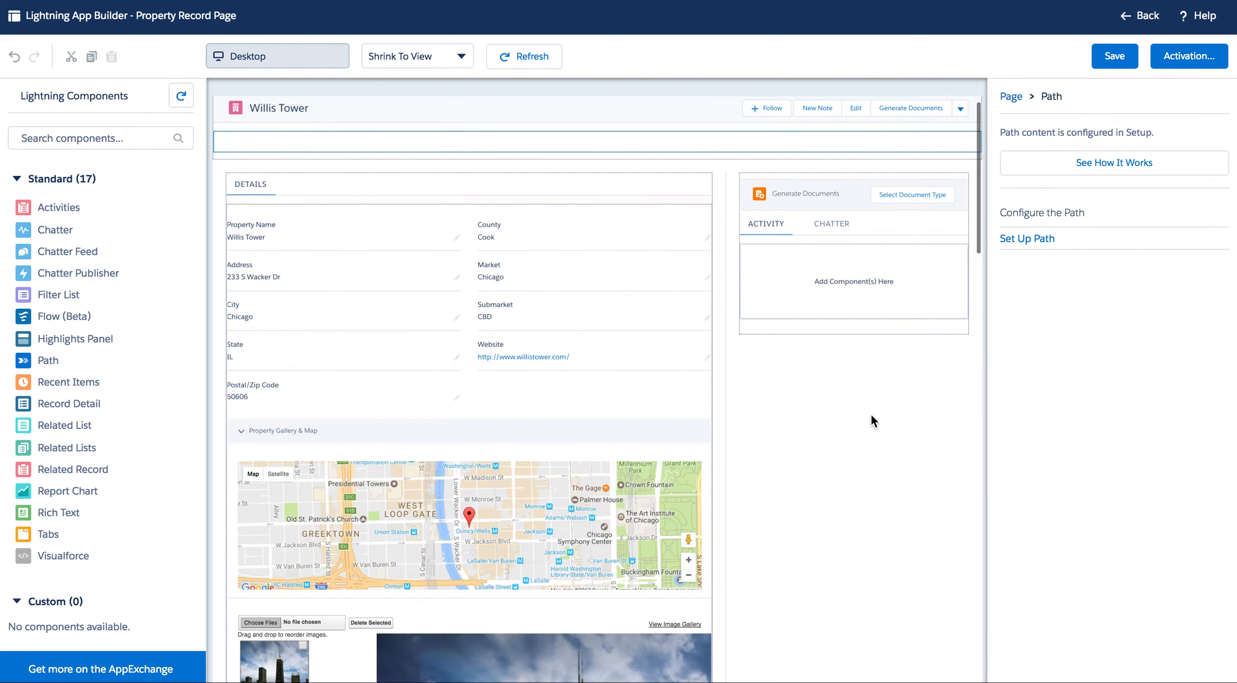
pyautogui.scroll(1, 869, 412)
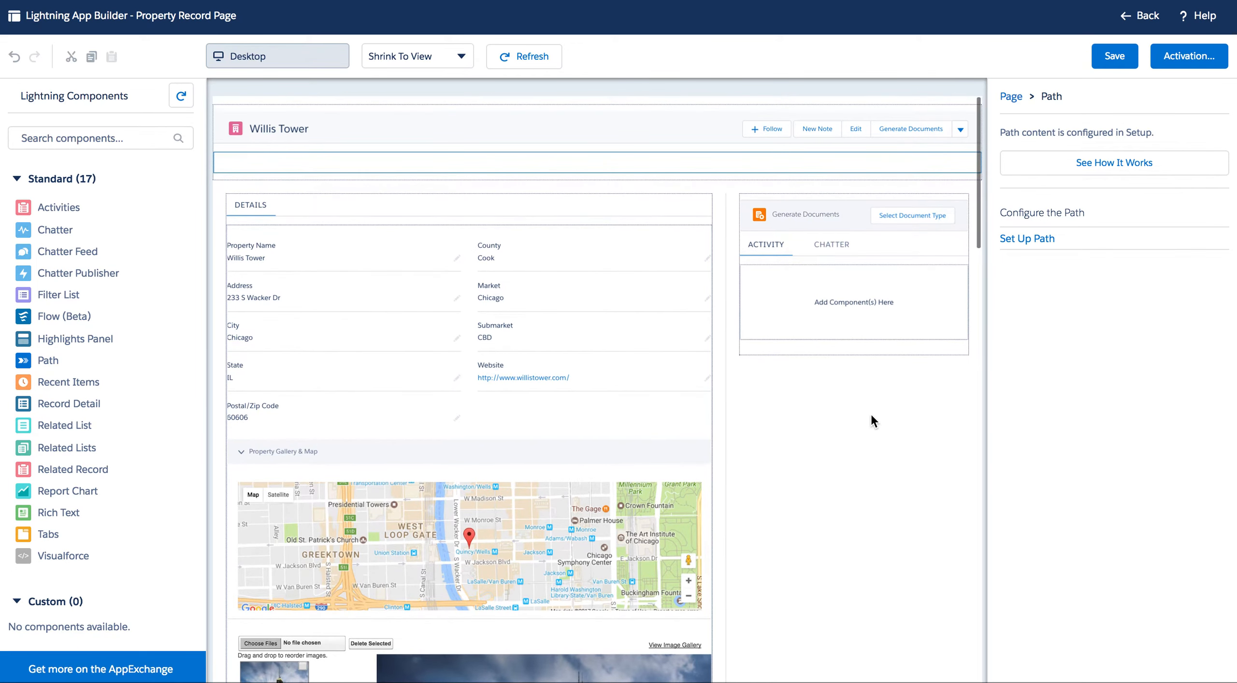
pyautogui.click(604, 372)
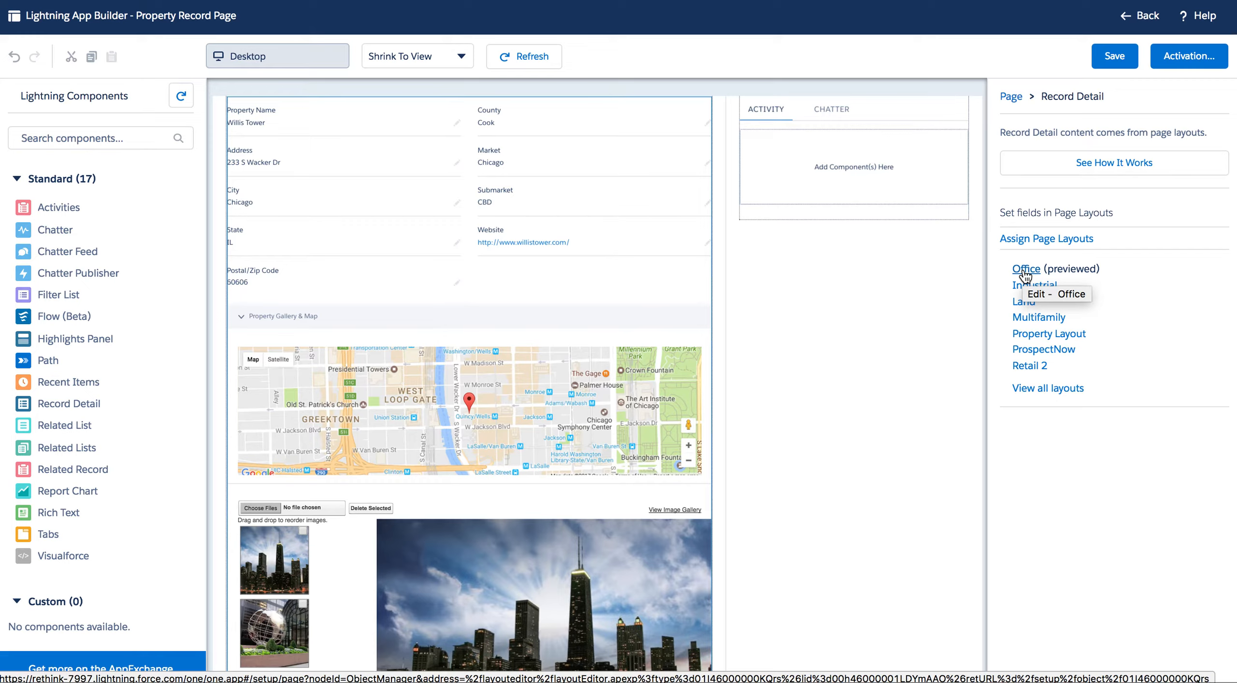
pyautogui.click(1025, 274)
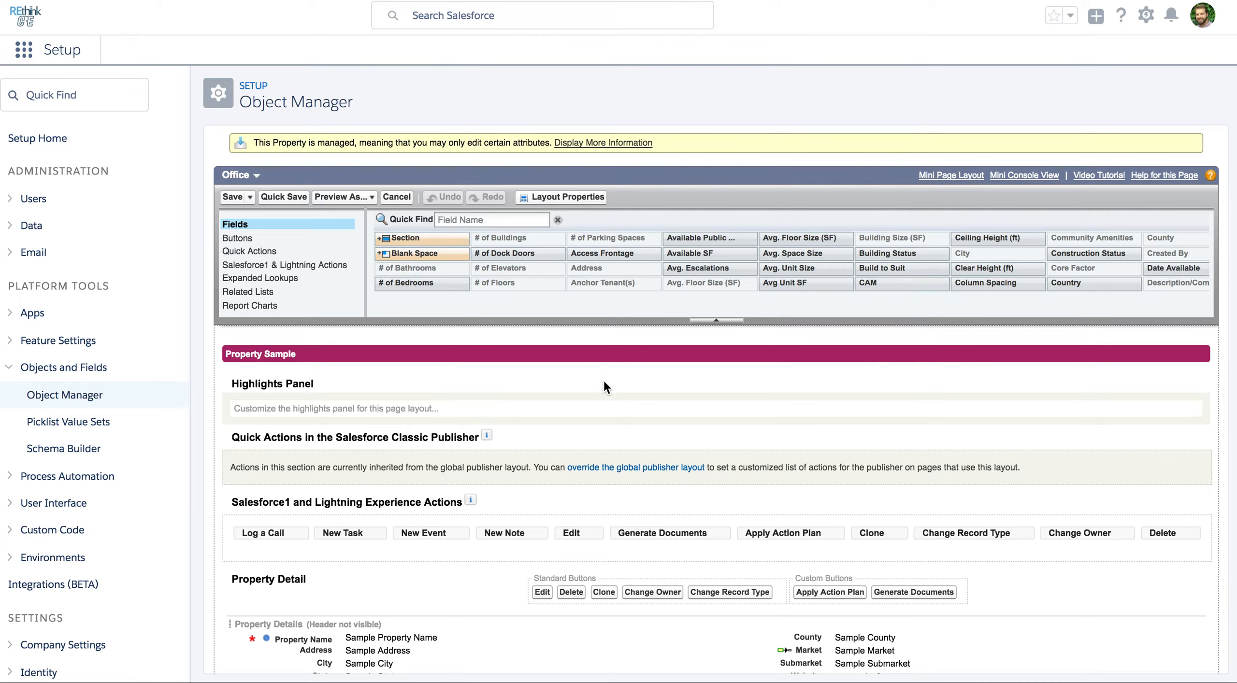
# Step: Move the Management Company field to the top of the second column in Ownership Details, and remove that whole section from the layout
pyautogui.scroll(-4, 467, 473)
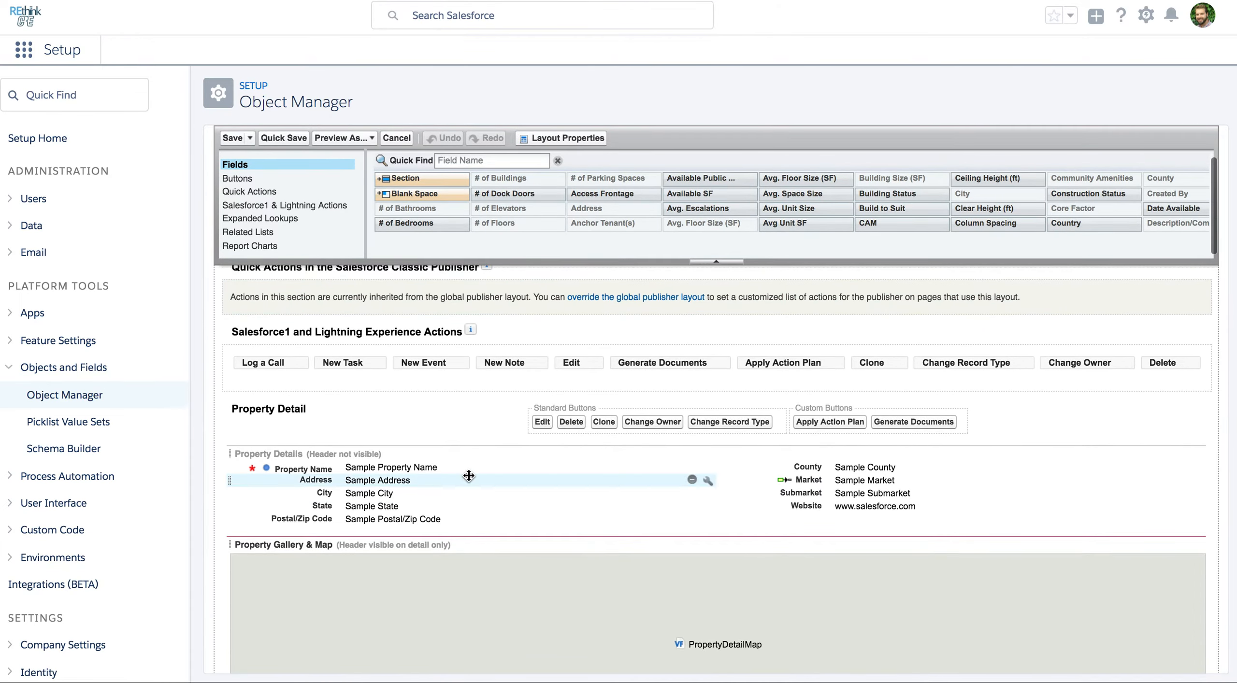
pyautogui.scroll(-2, 469, 476)
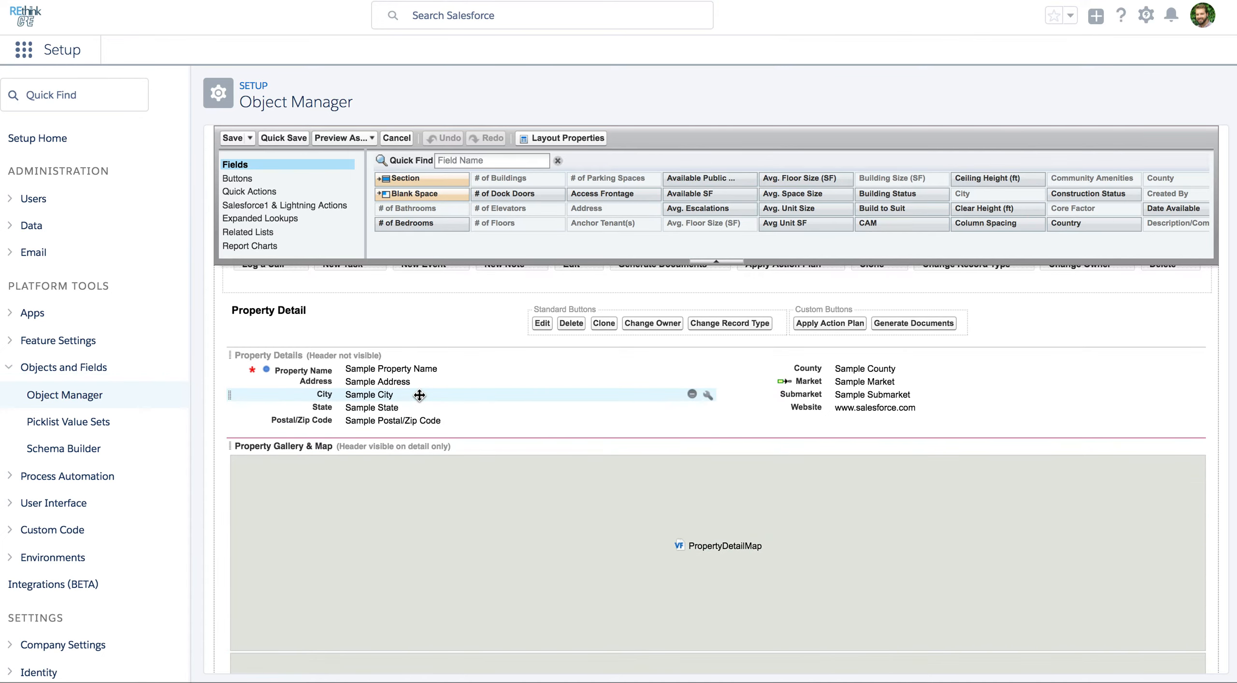
pyautogui.scroll(-2, 419, 396)
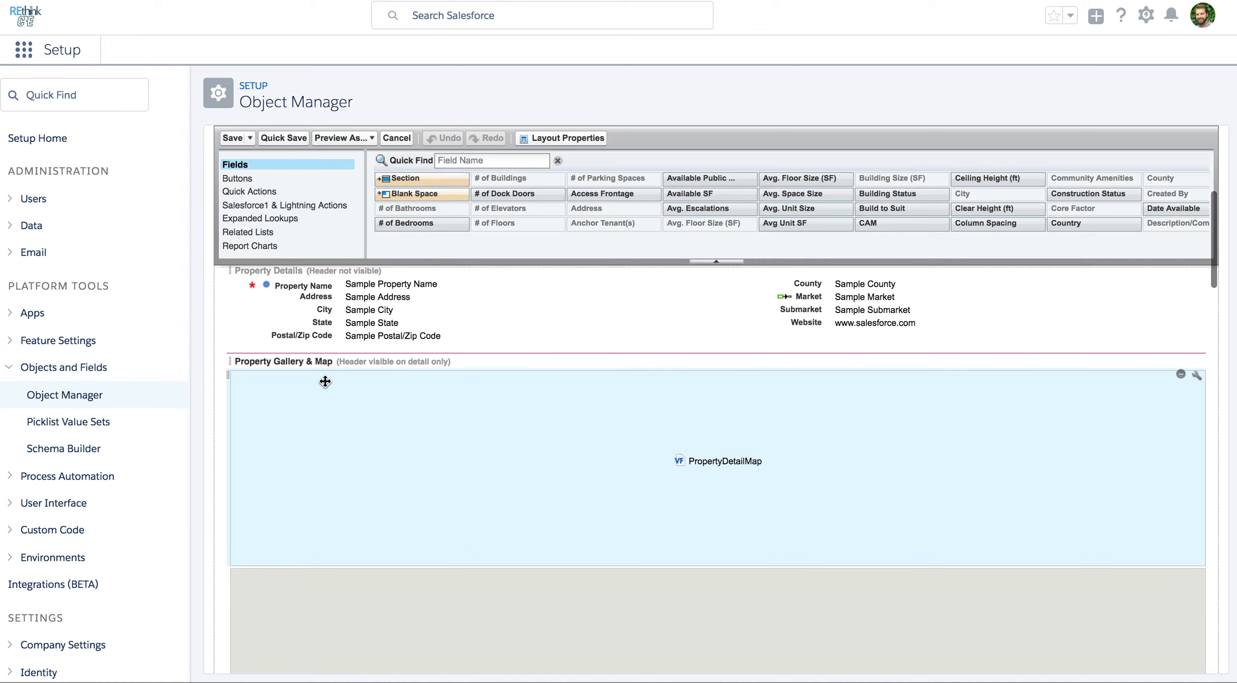
pyautogui.scroll(-10, 262, 459)
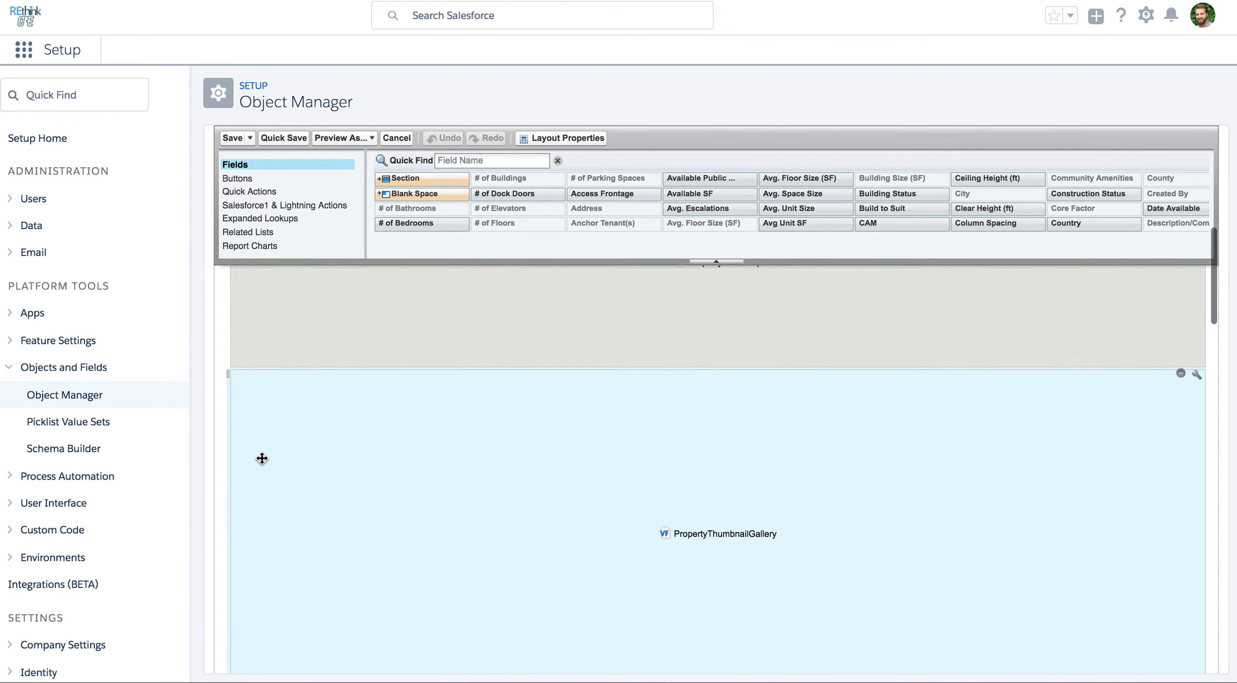
pyautogui.scroll(-3, 261, 459)
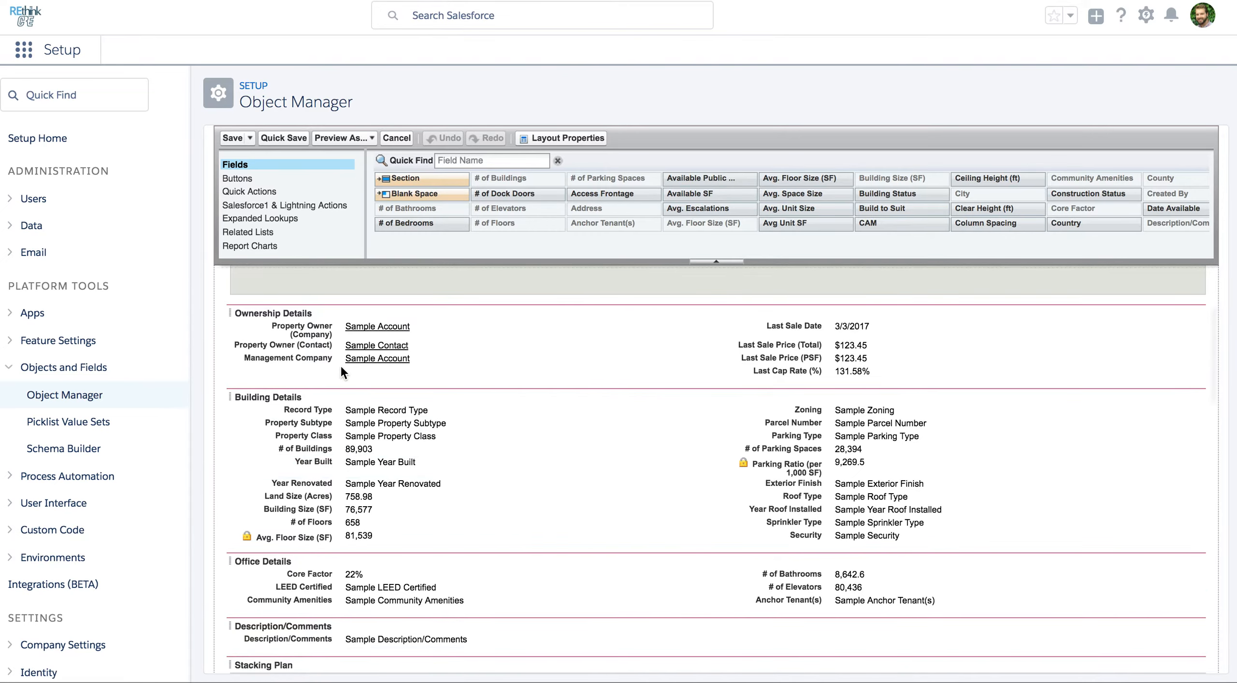
pyautogui.moveTo(343, 365); pyautogui.dragTo(827, 311)
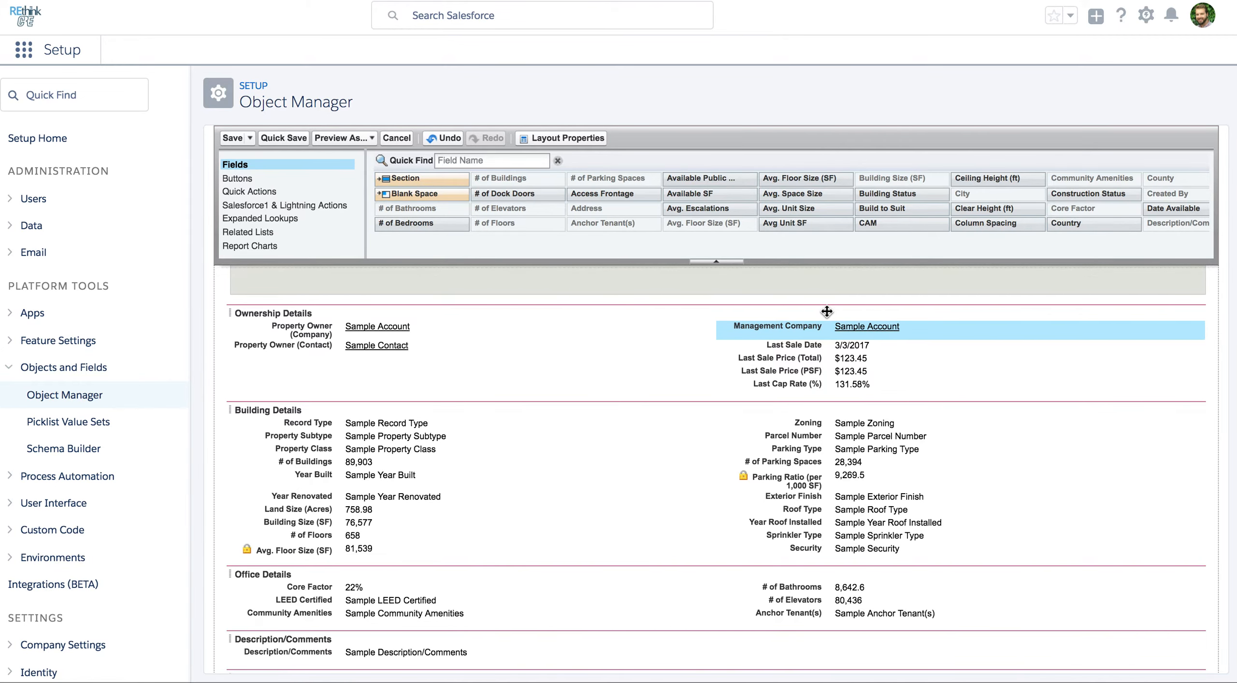
pyautogui.click(1179, 313)
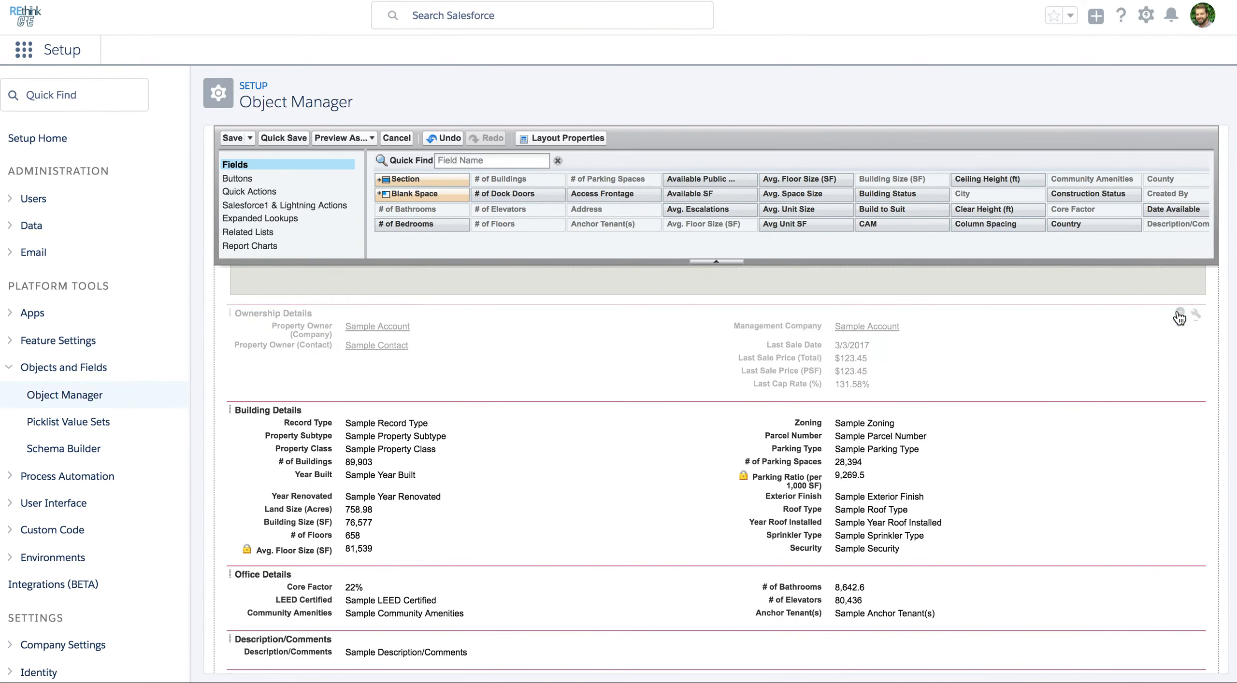
# Step: Add a two-column section named "Test" directly above Building Details
pyautogui.moveTo(425, 180); pyautogui.dragTo(412, 321)
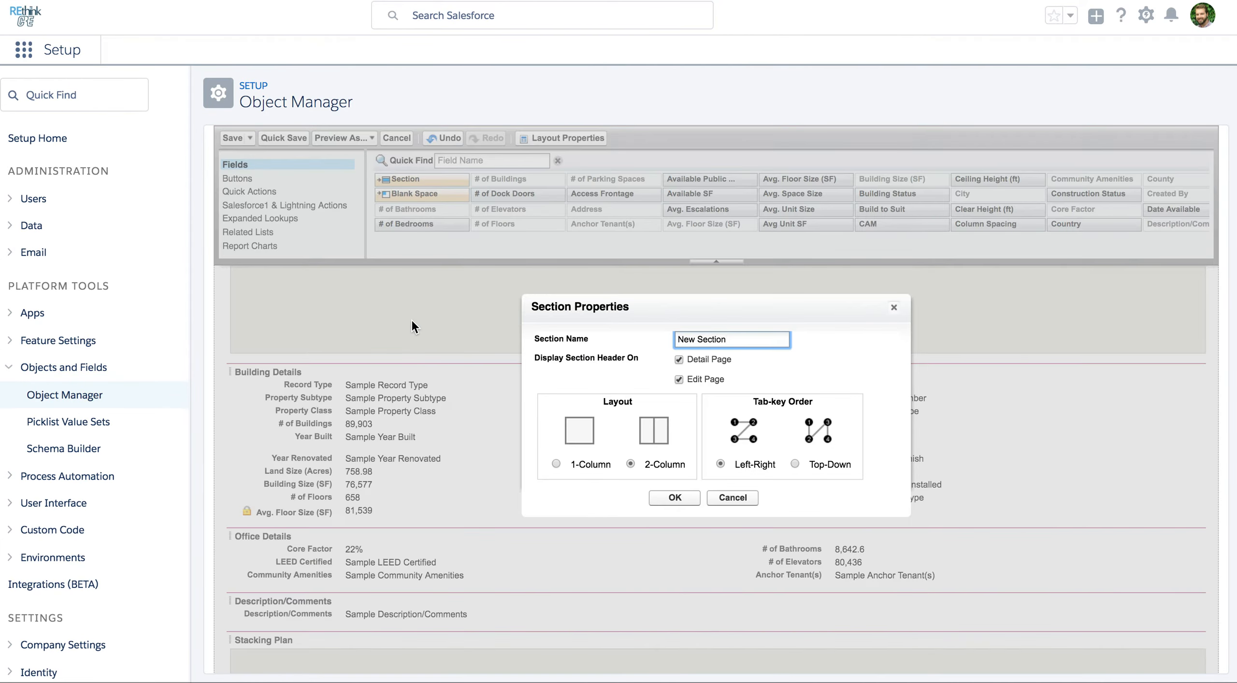
pyautogui.hotkey('ctrl', 'a')
pyautogui.write('Test')
pyautogui.click(695, 500)
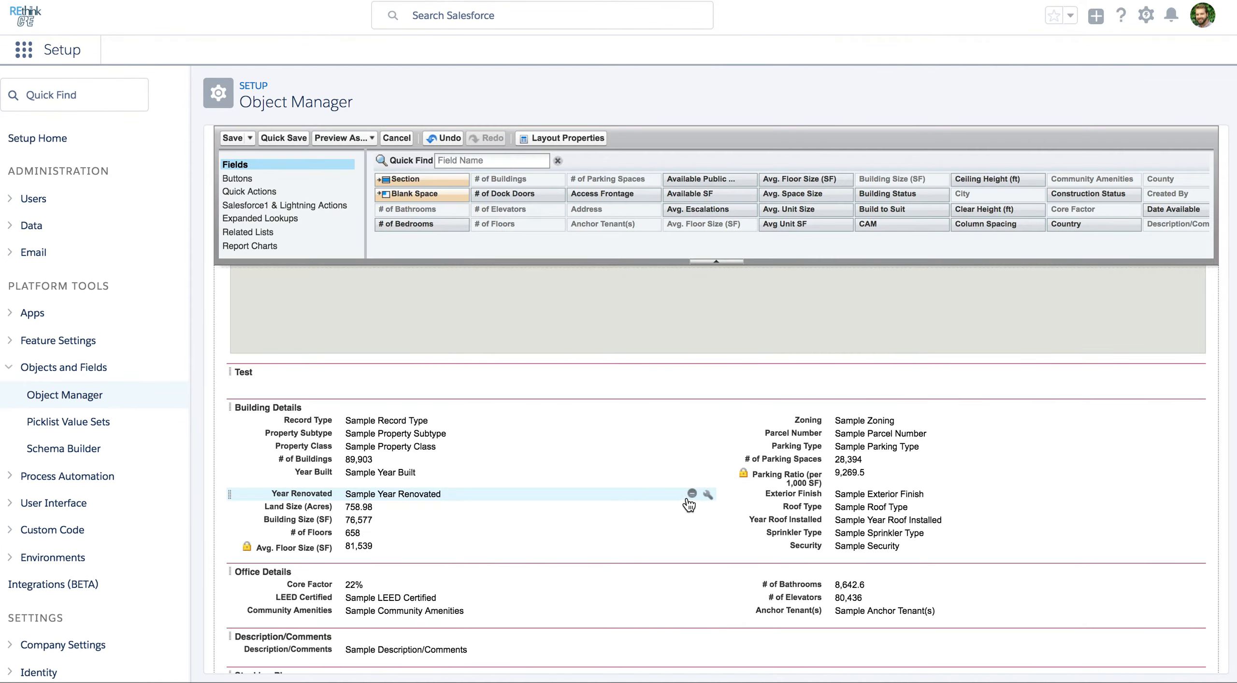
# Step: Add the # of Dock Doors, Last Sale Price (per Acre) and Last Sale Price (Total) fields to the Test section's first column
pyautogui.moveTo(494, 189); pyautogui.dragTo(399, 380)
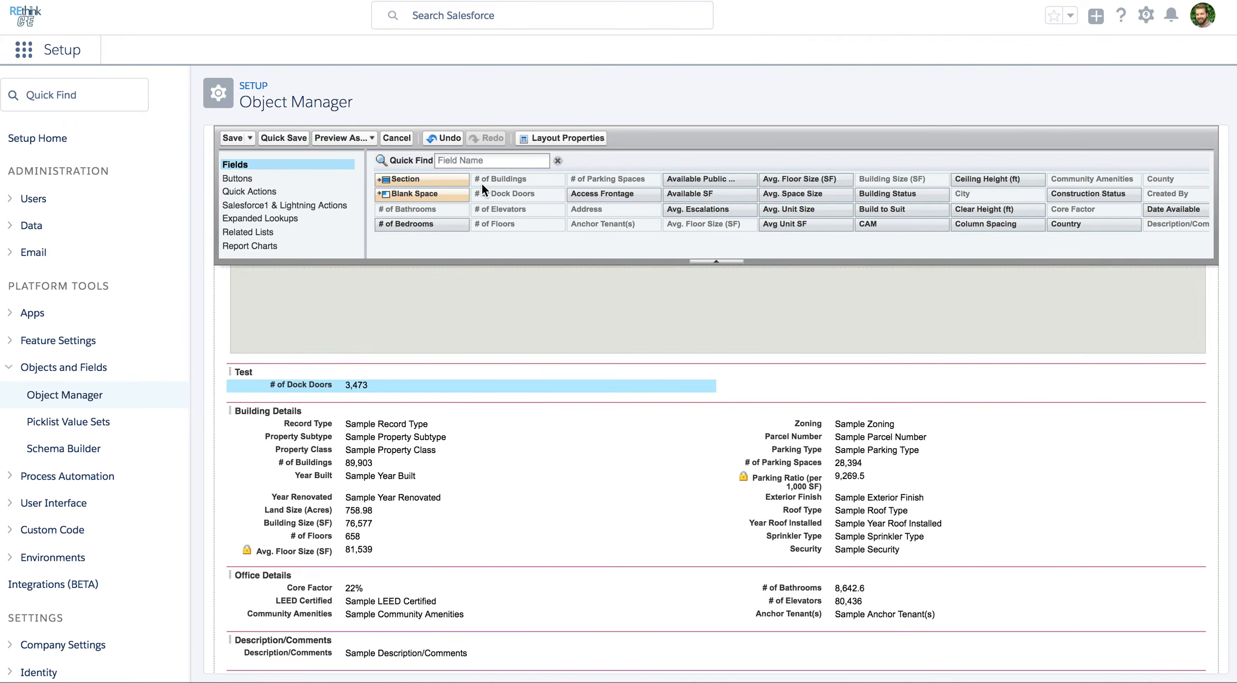
pyautogui.click(490, 162)
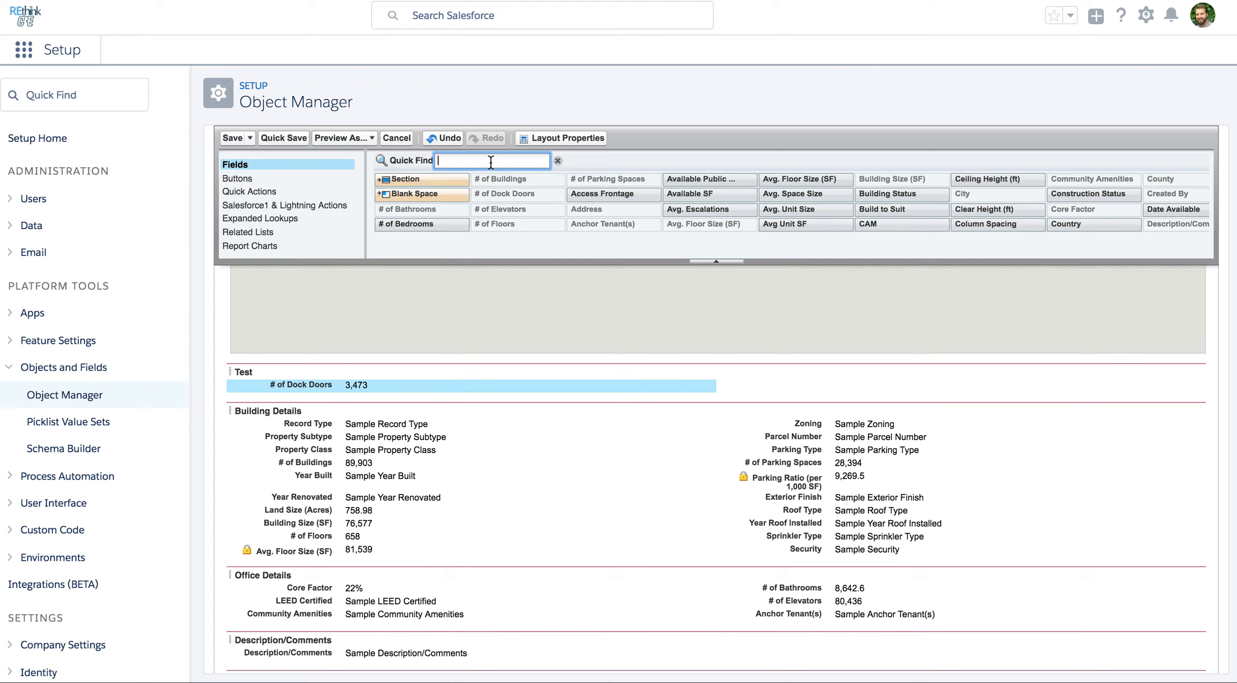
pyautogui.write('price')
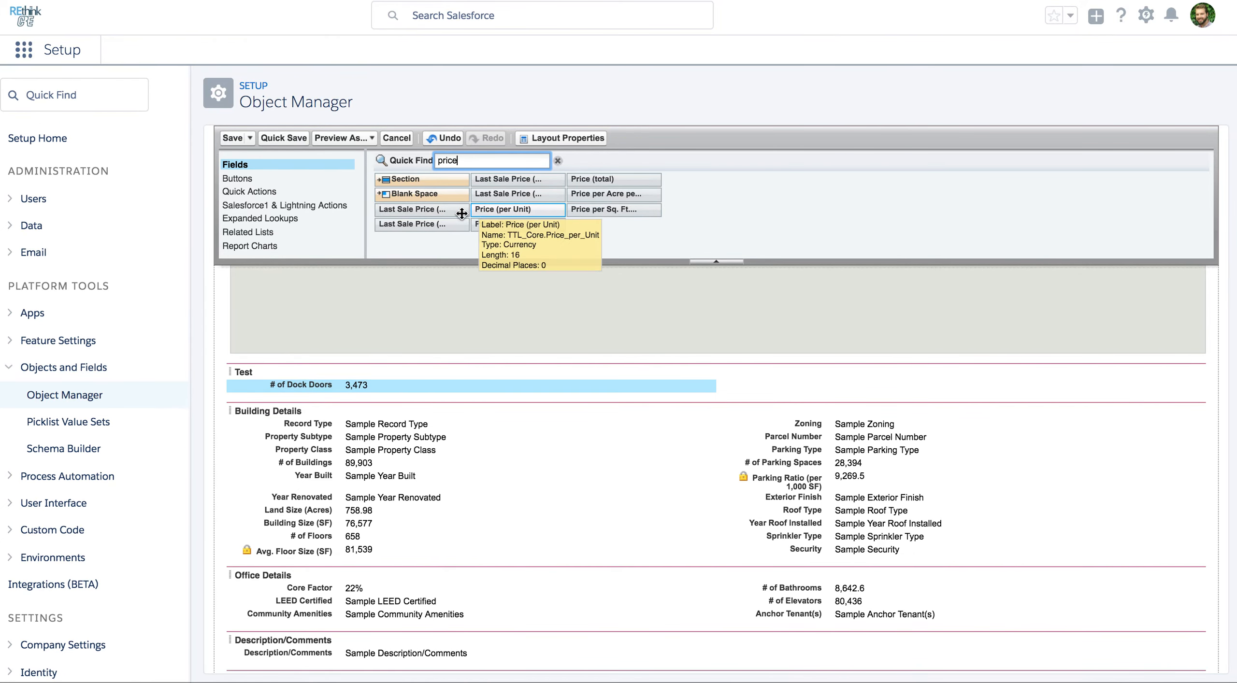
pyautogui.moveTo(435, 212); pyautogui.dragTo(405, 395)
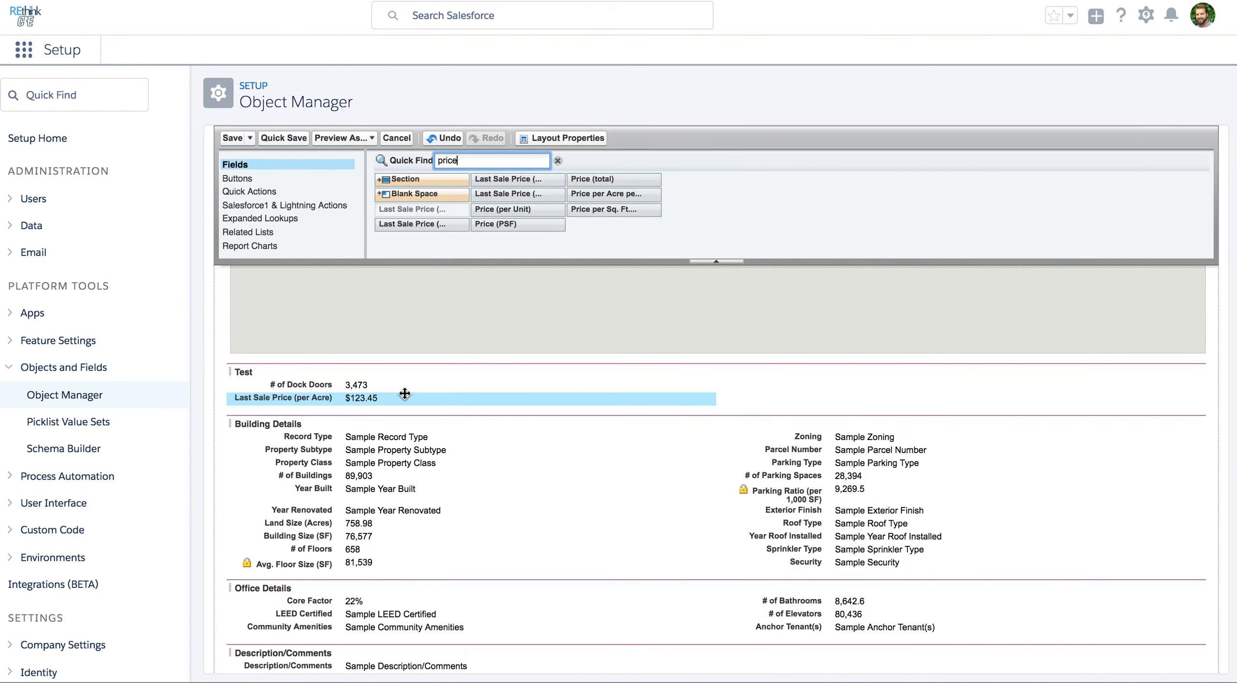
pyautogui.moveTo(516, 193); pyautogui.dragTo(424, 410)
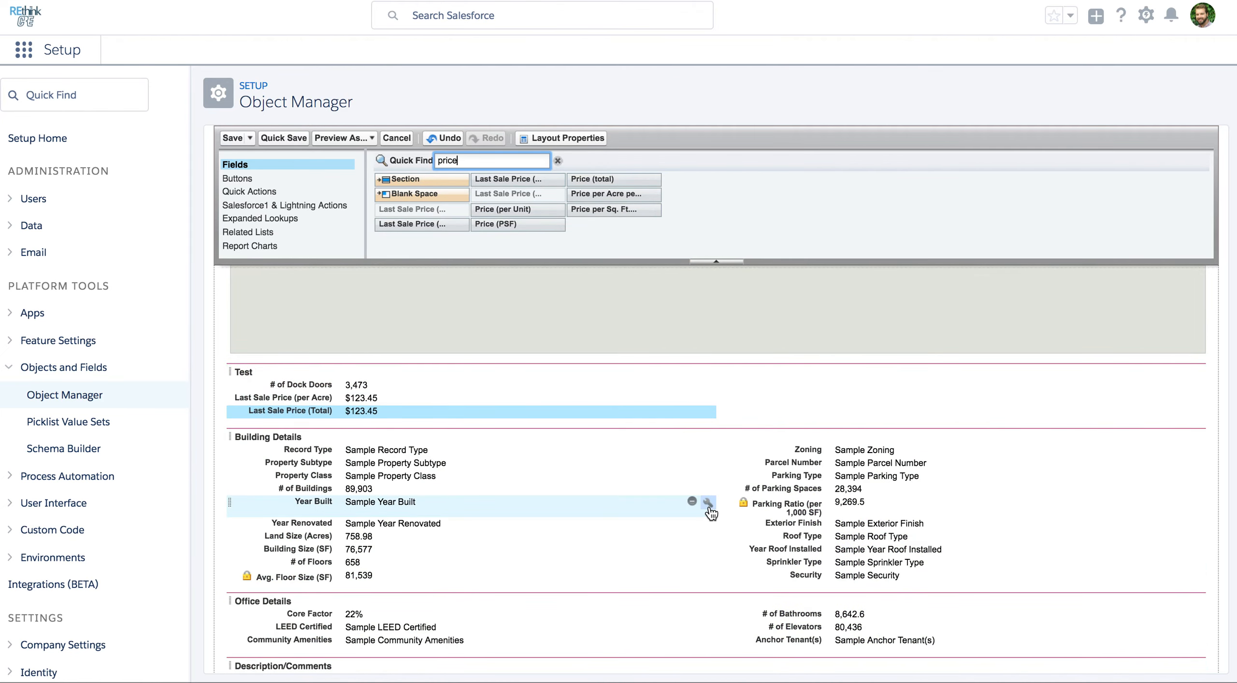
# Step: Add the Assets related list to the Office layout between Activity History and Open Activities
pyautogui.scroll(-3, 708, 504)
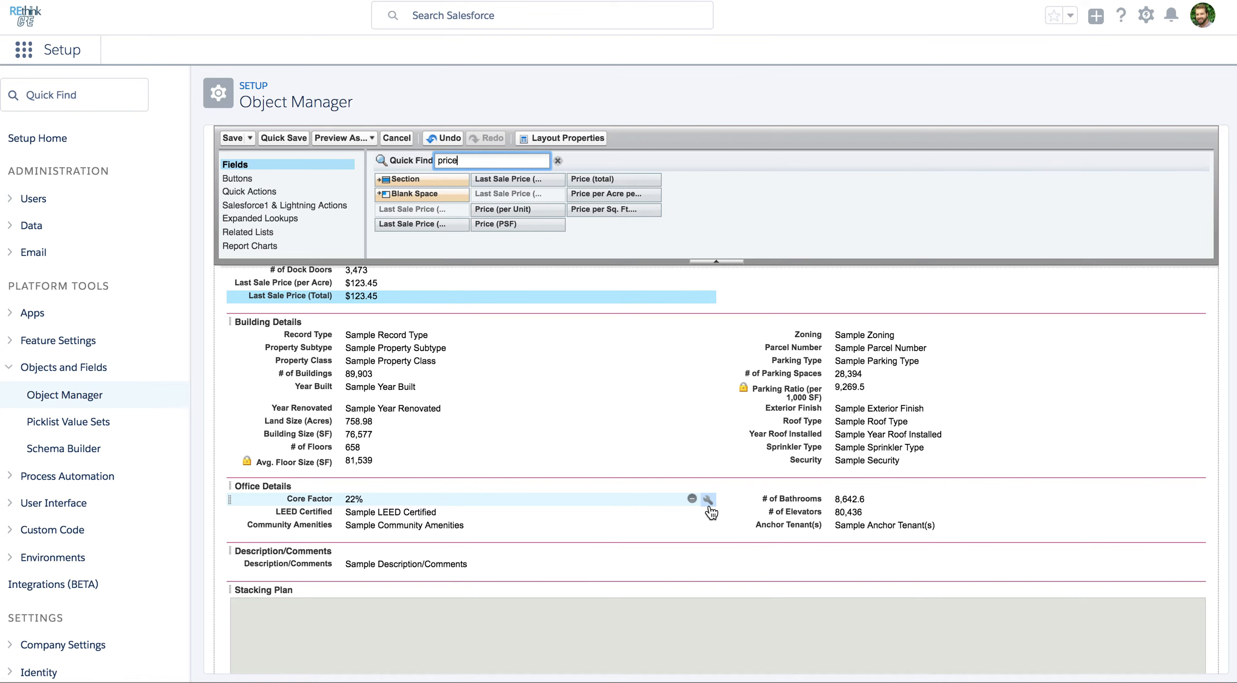
pyautogui.scroll(-8, 709, 511)
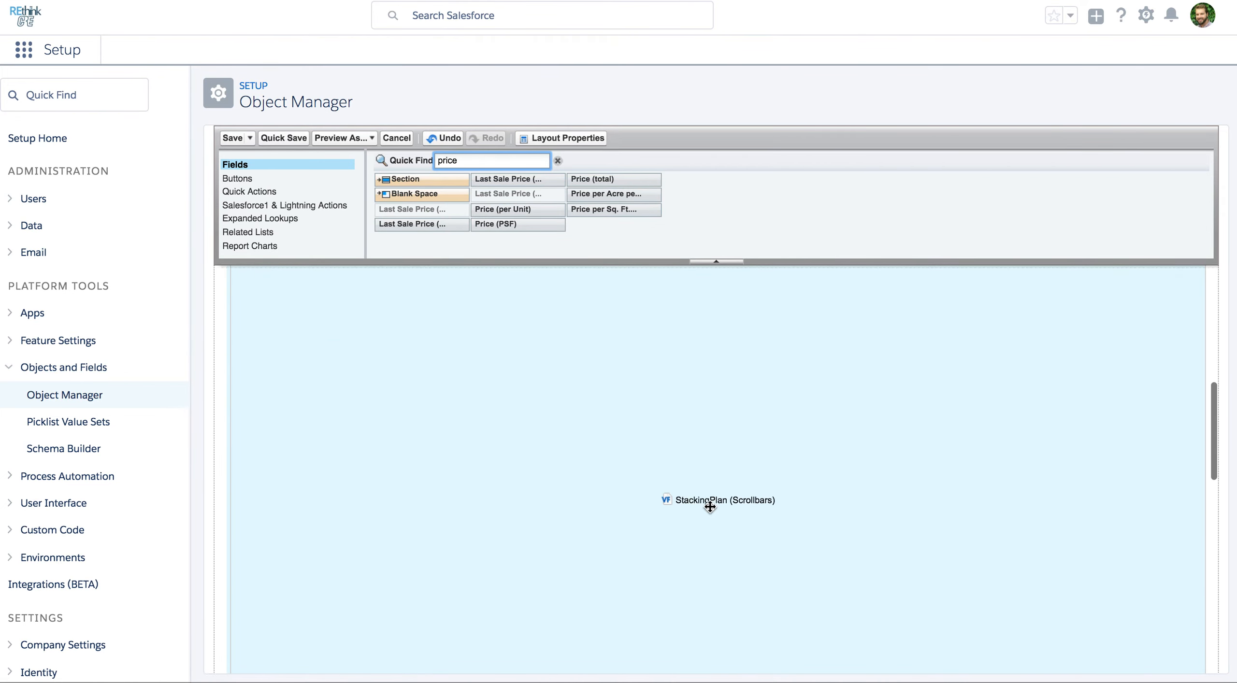
pyautogui.scroll(-10, 709, 507)
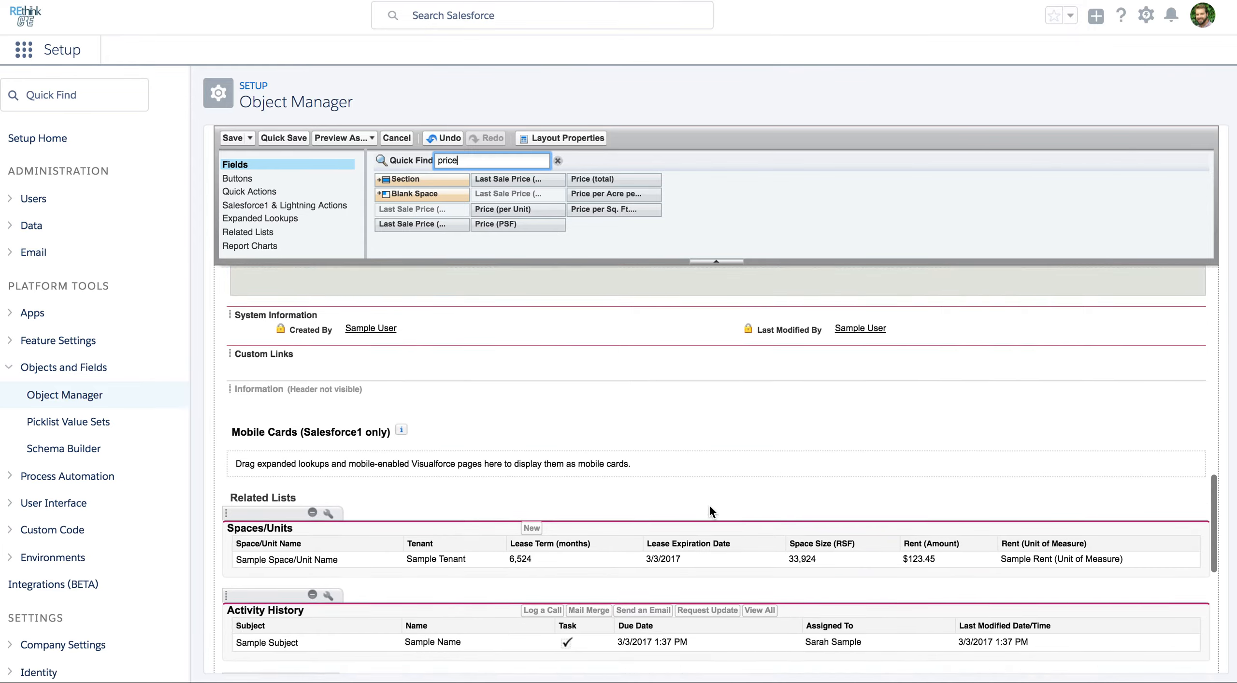
pyautogui.scroll(-2, 709, 510)
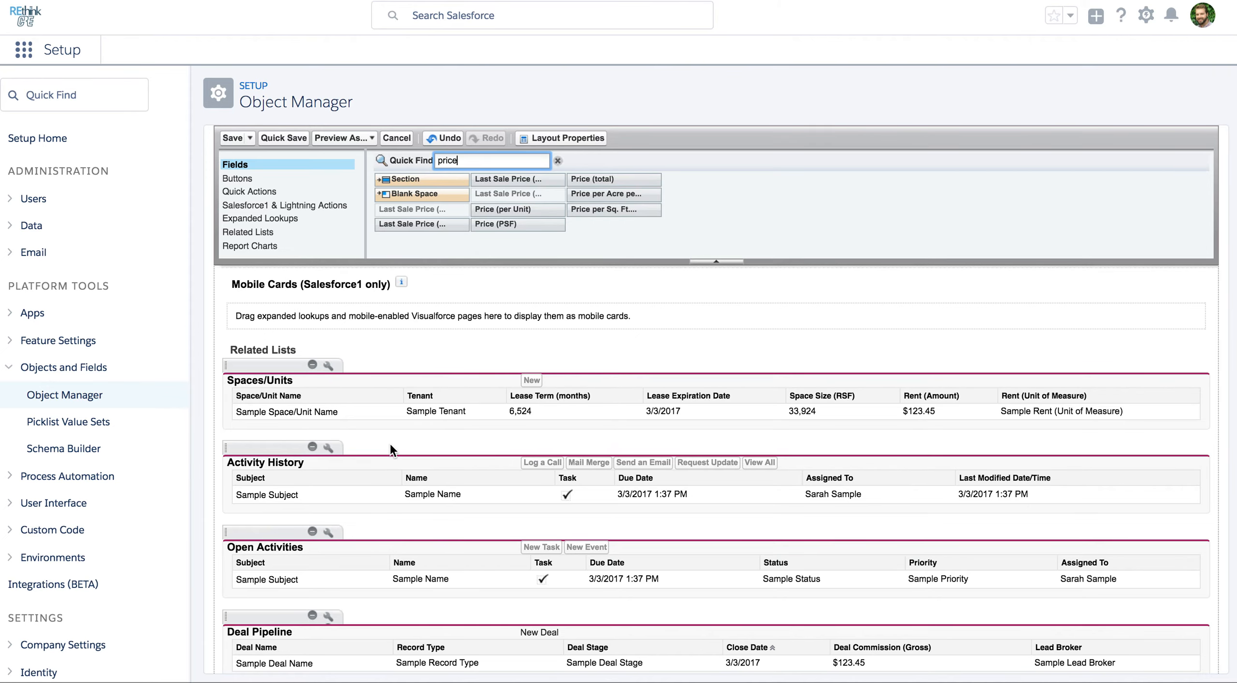
pyautogui.scroll(-3, 390, 443)
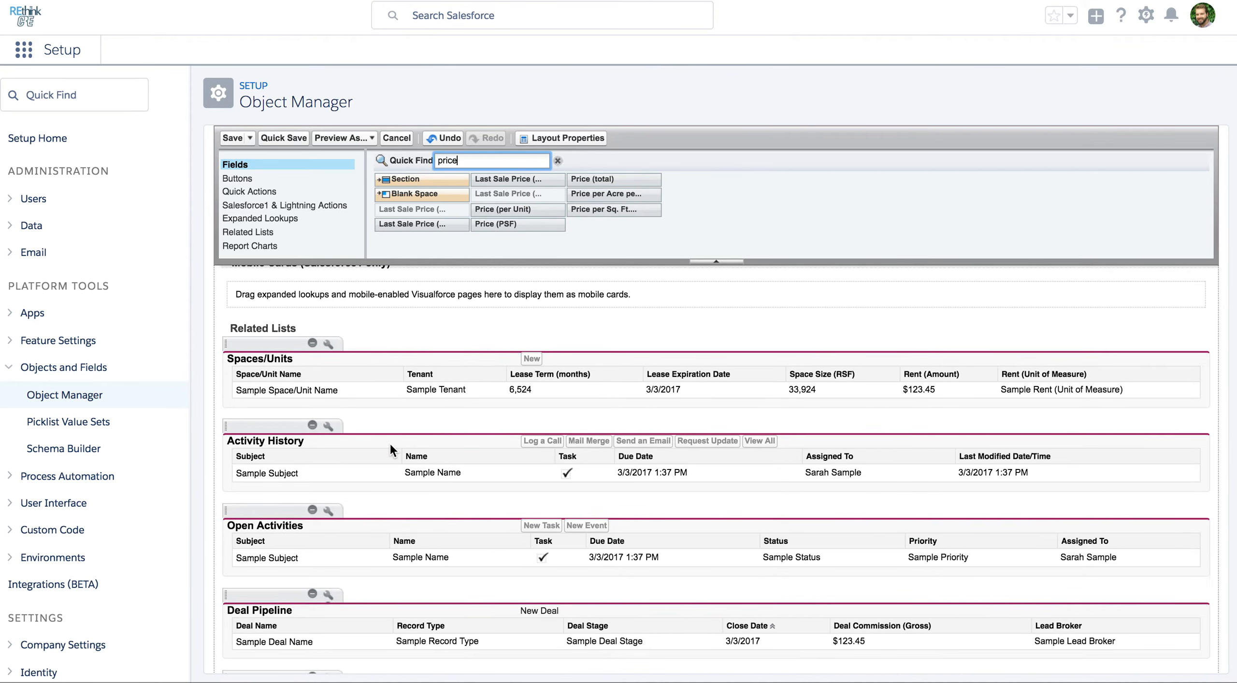
pyautogui.scroll(-4, 390, 444)
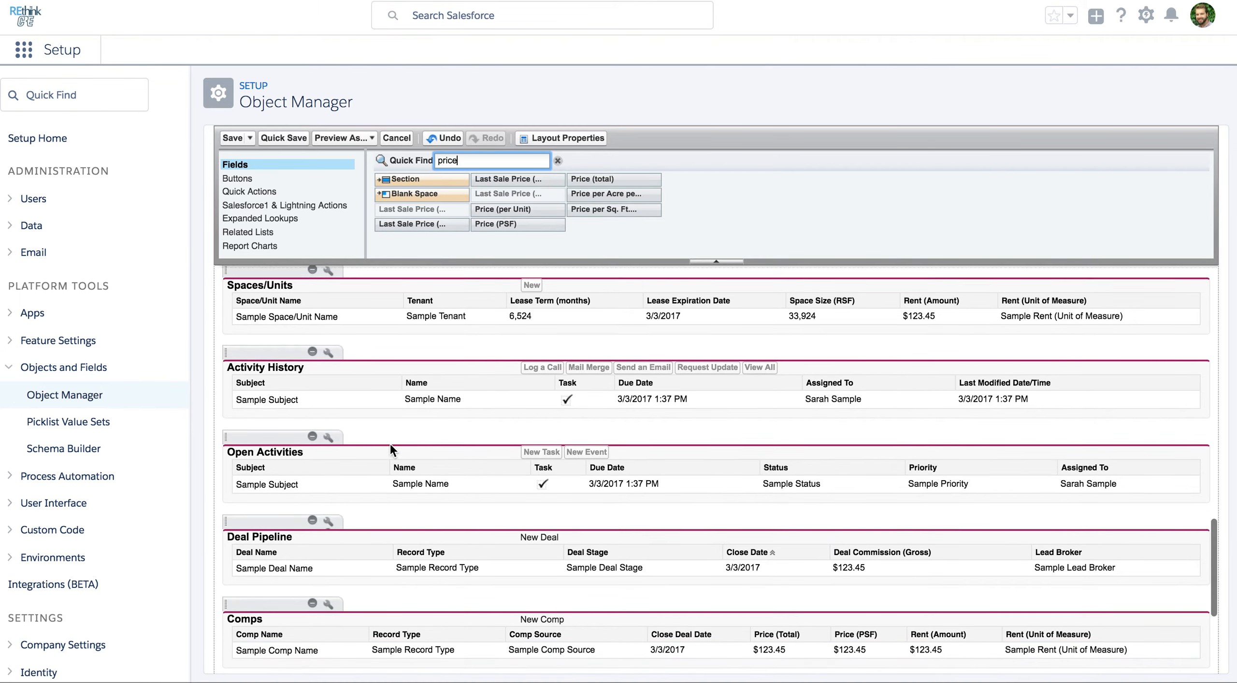
pyautogui.scroll(-1, 390, 444)
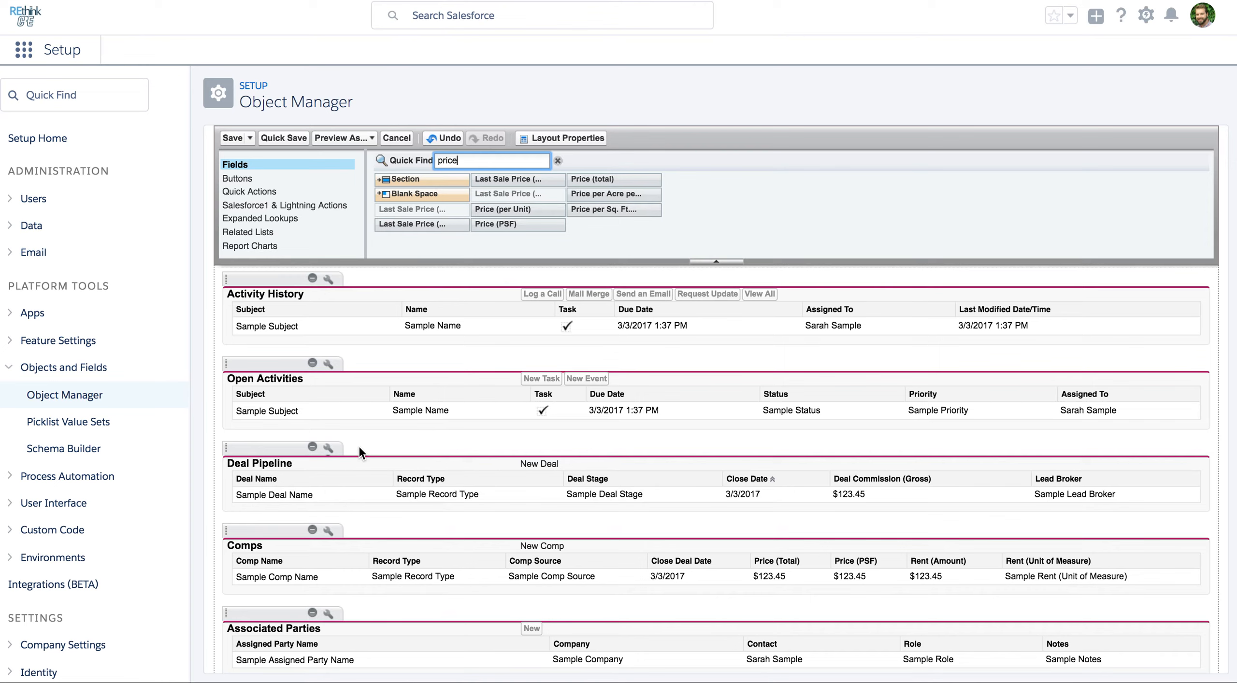
pyautogui.click(264, 234)
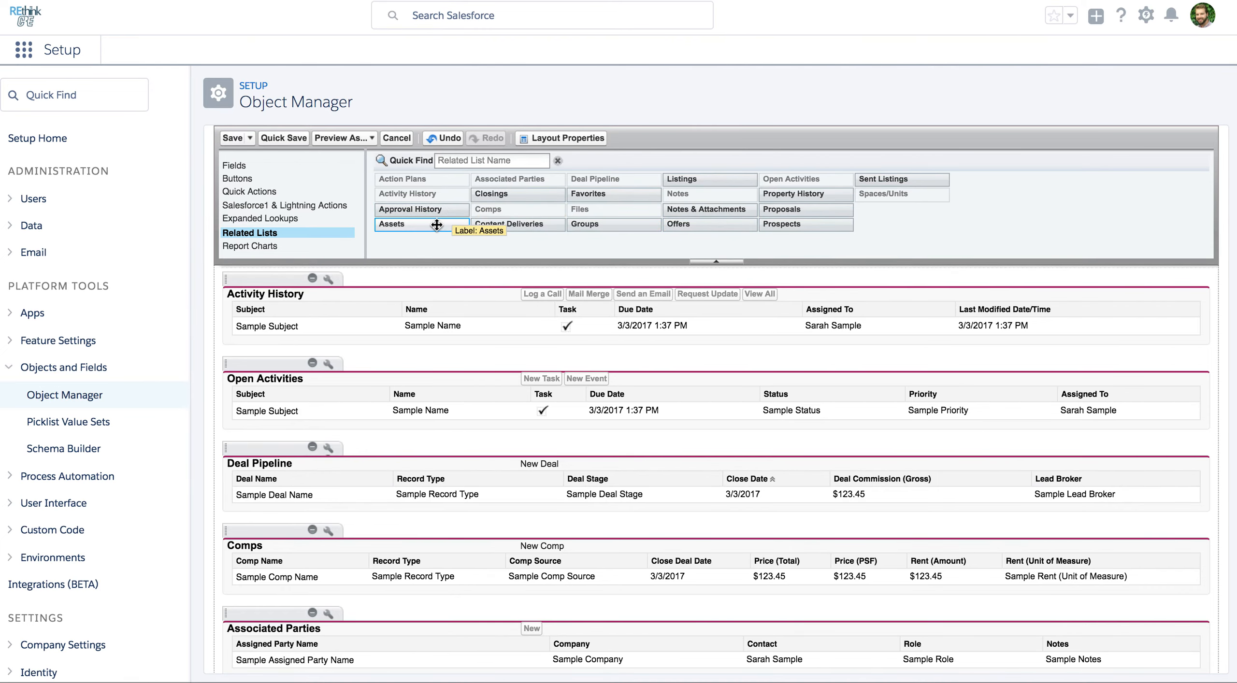
pyautogui.moveTo(437, 225); pyautogui.dragTo(385, 355)
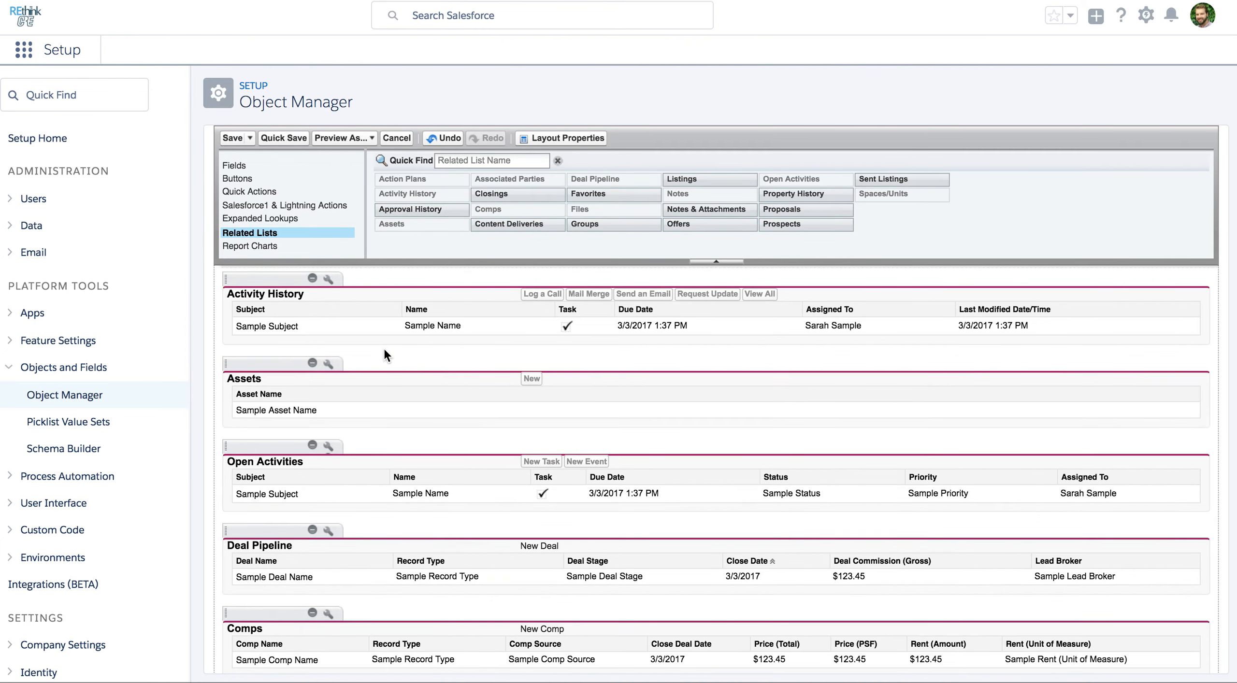
# Step: Review the Deal Pipeline related list's column, sorting and apply-to-other-layouts options, and close its properties without saving
pyautogui.scroll(-3, 384, 355)
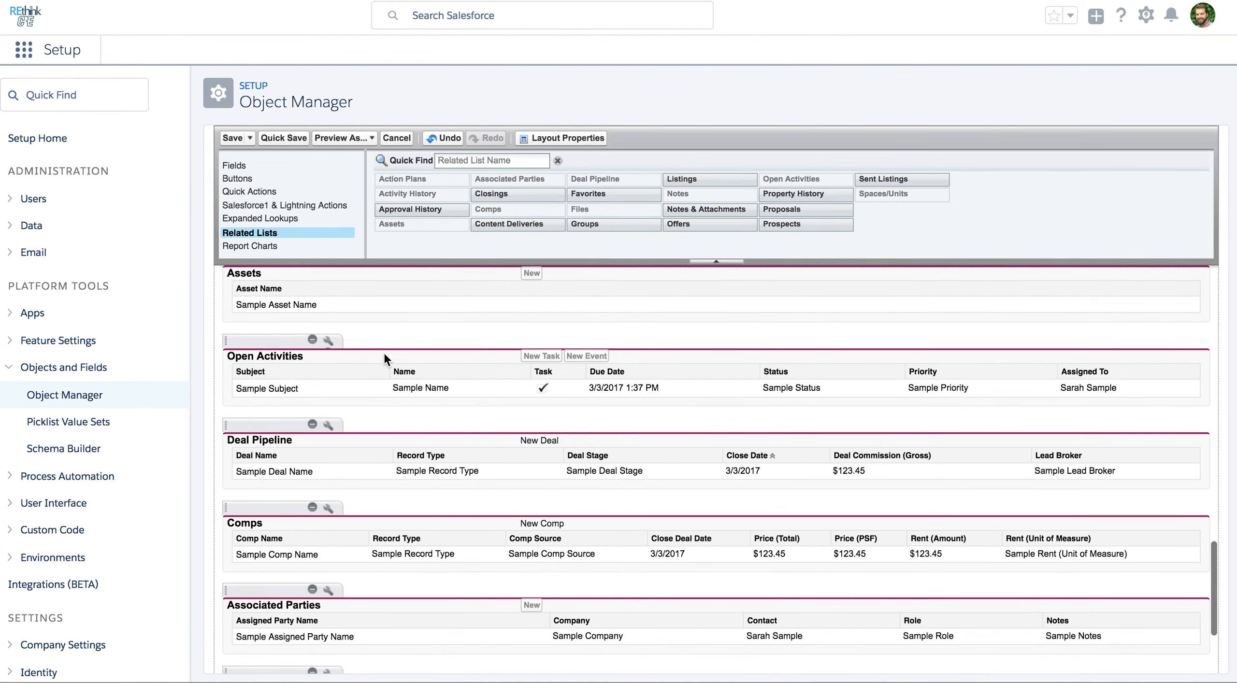
pyautogui.scroll(-1, 384, 354)
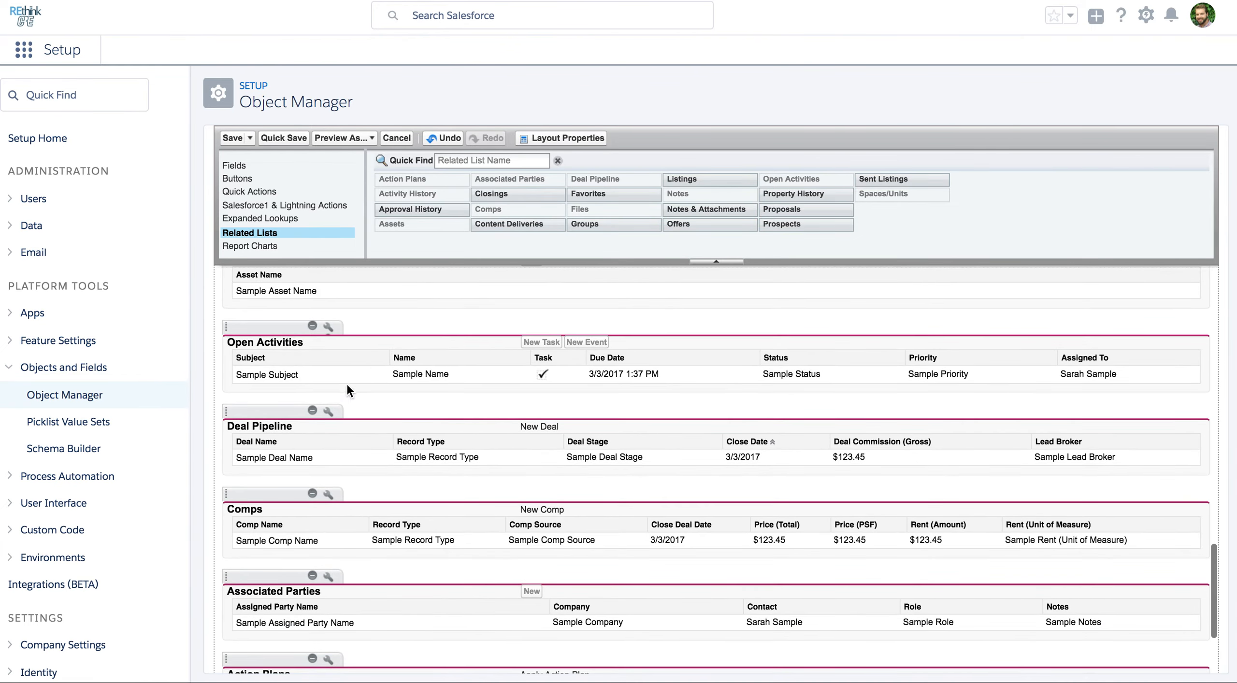
pyautogui.click(329, 411)
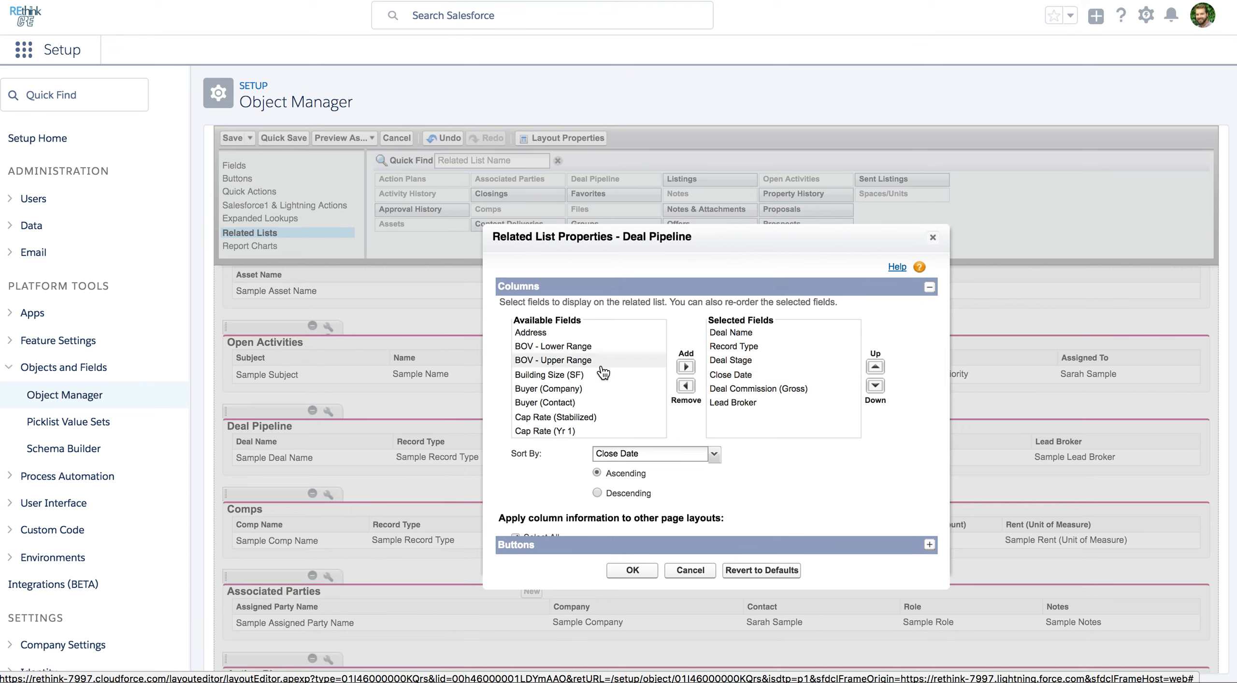
pyautogui.scroll(-2, 603, 374)
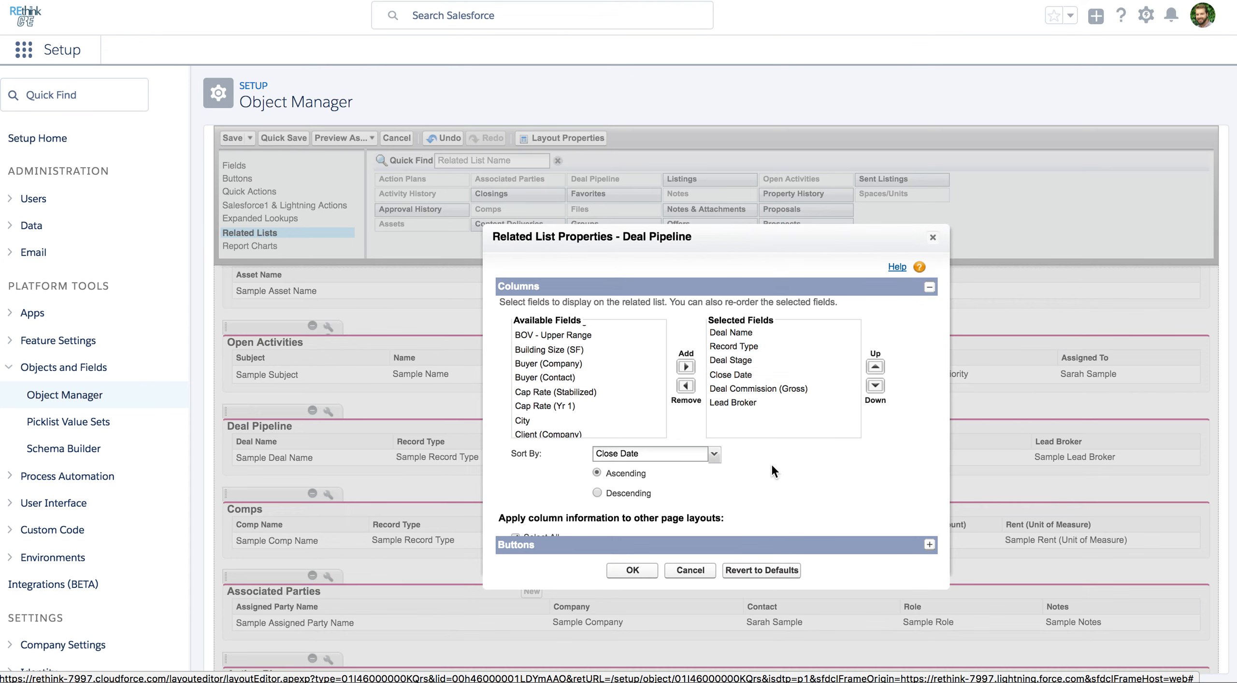
pyautogui.scroll(-2, 771, 464)
pyautogui.scroll(-5, 772, 465)
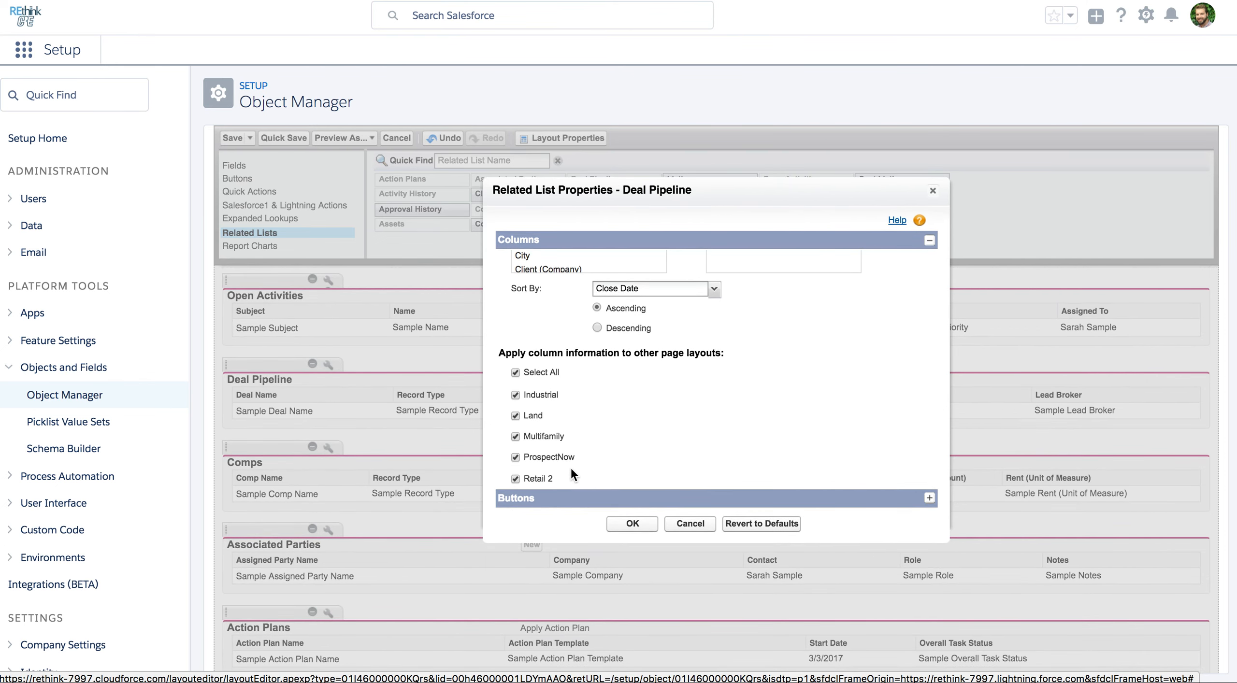
pyautogui.click(680, 522)
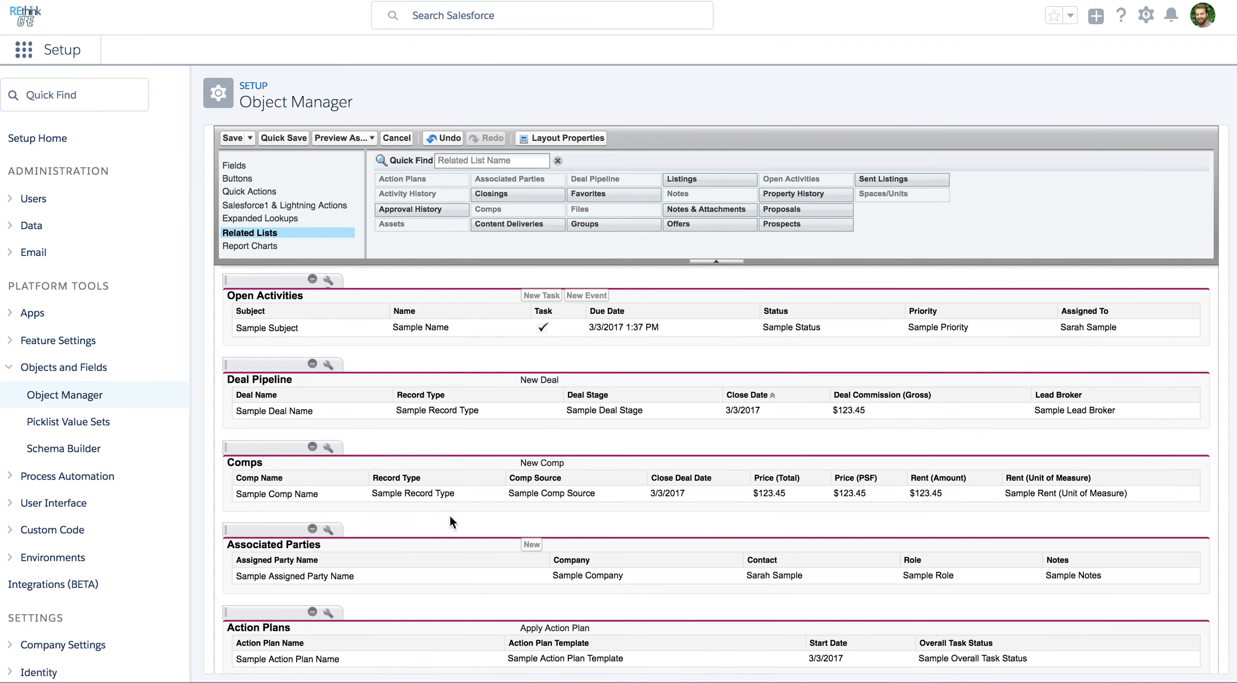
# Step: Try to switch to the Industrial page layout, and decline to leave the Office layout with its unsaved changes
pyautogui.scroll(3, 448, 514)
pyautogui.scroll(15, 449, 514)
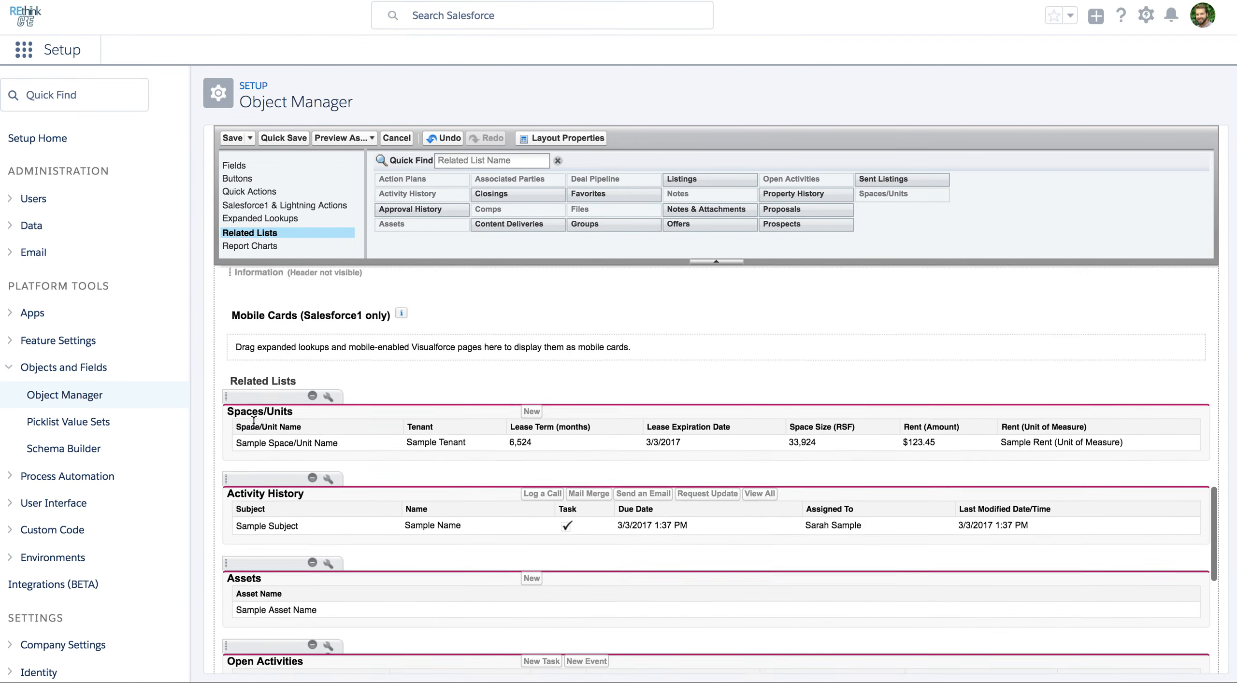
pyautogui.scroll(15, 254, 423)
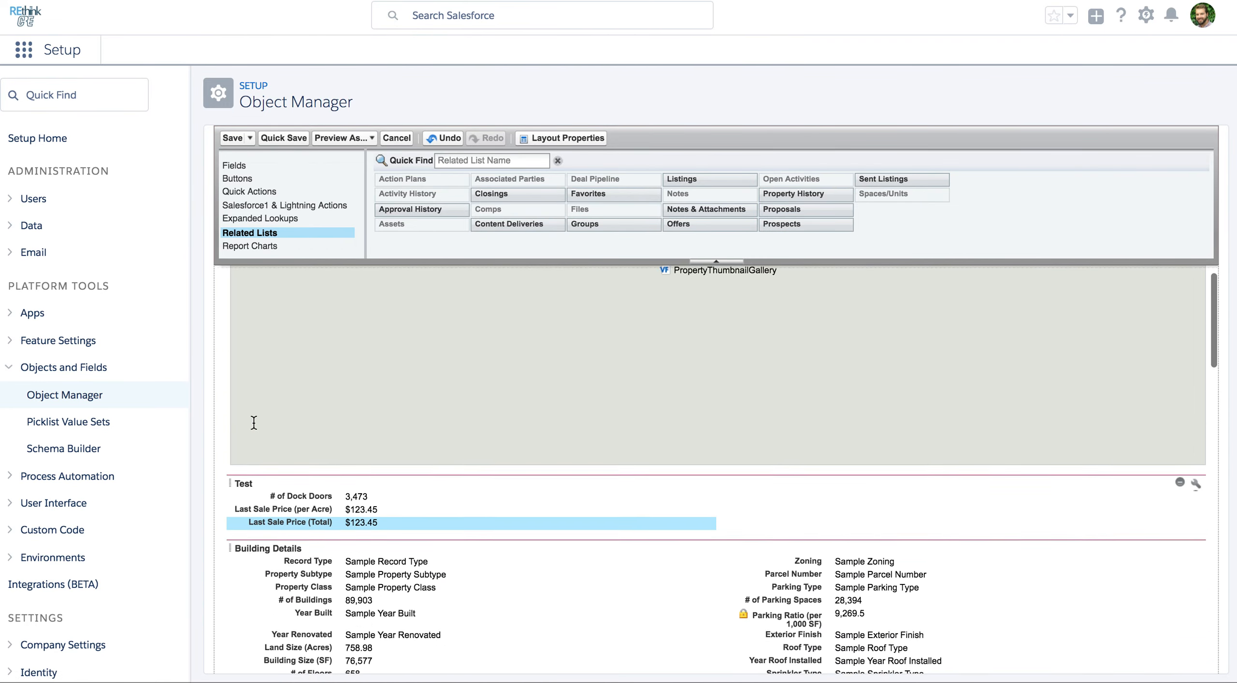
pyautogui.scroll(15, 253, 423)
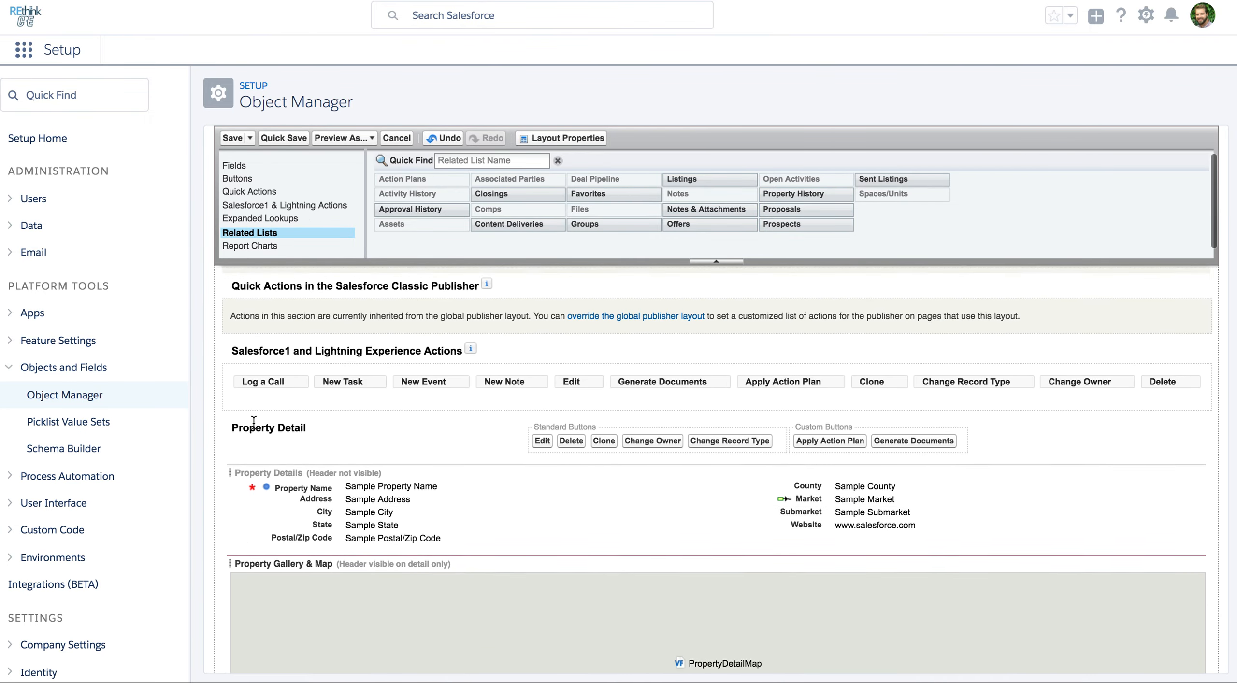
pyautogui.scroll(2, 254, 423)
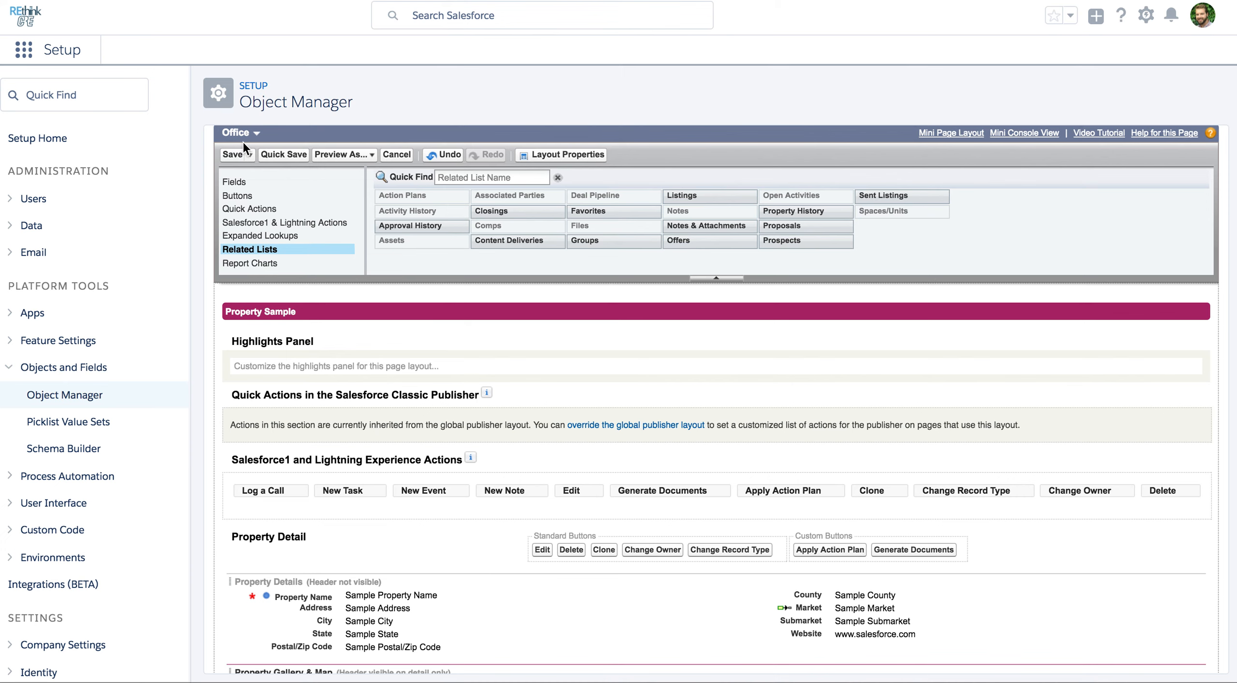
pyautogui.scroll(1, 243, 142)
pyautogui.click(249, 155)
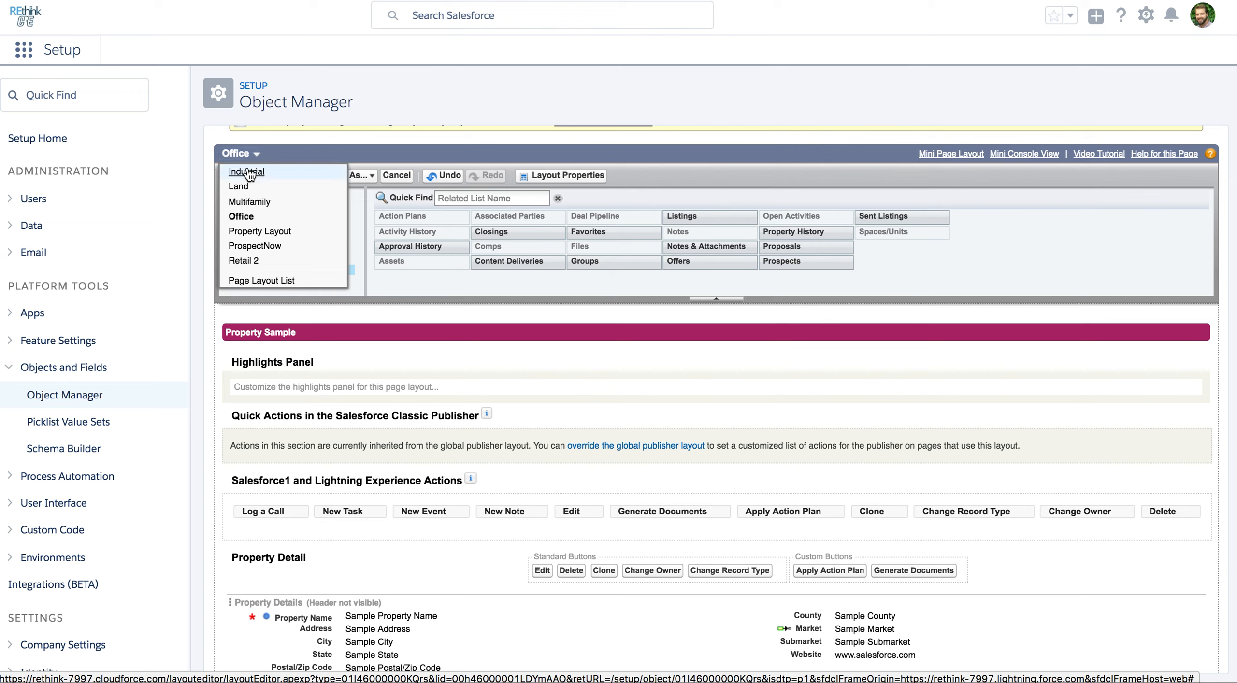
pyautogui.click(249, 173)
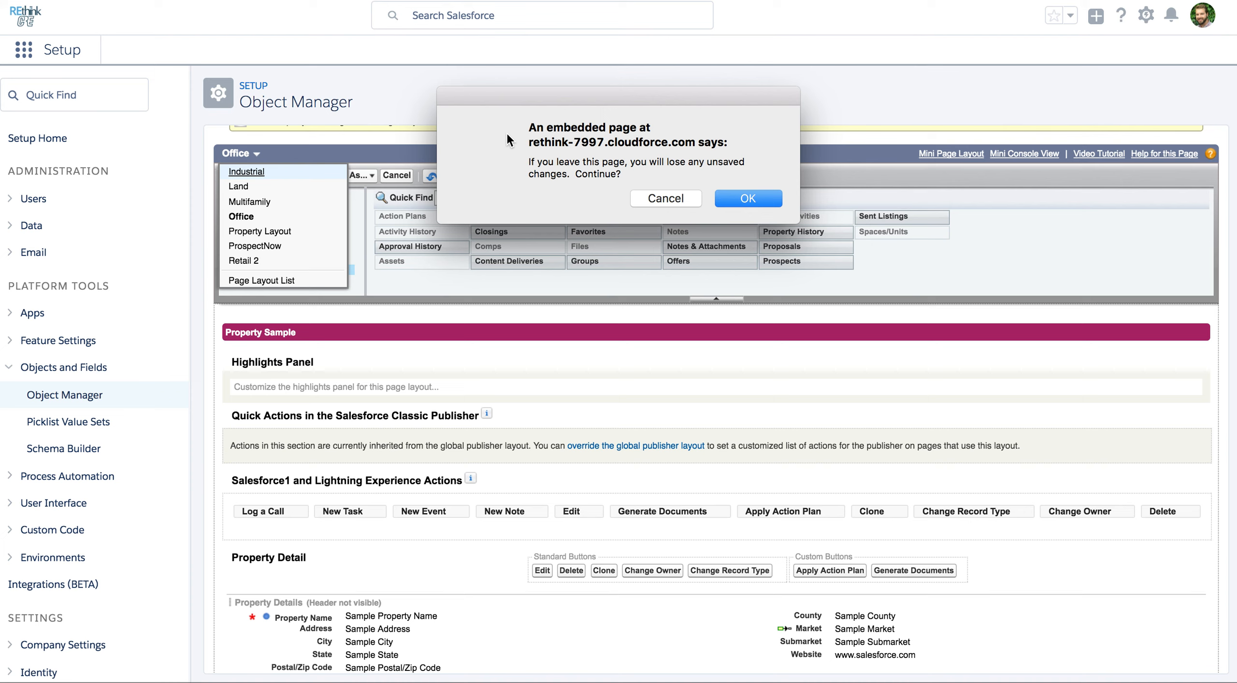
pyautogui.click(664, 198)
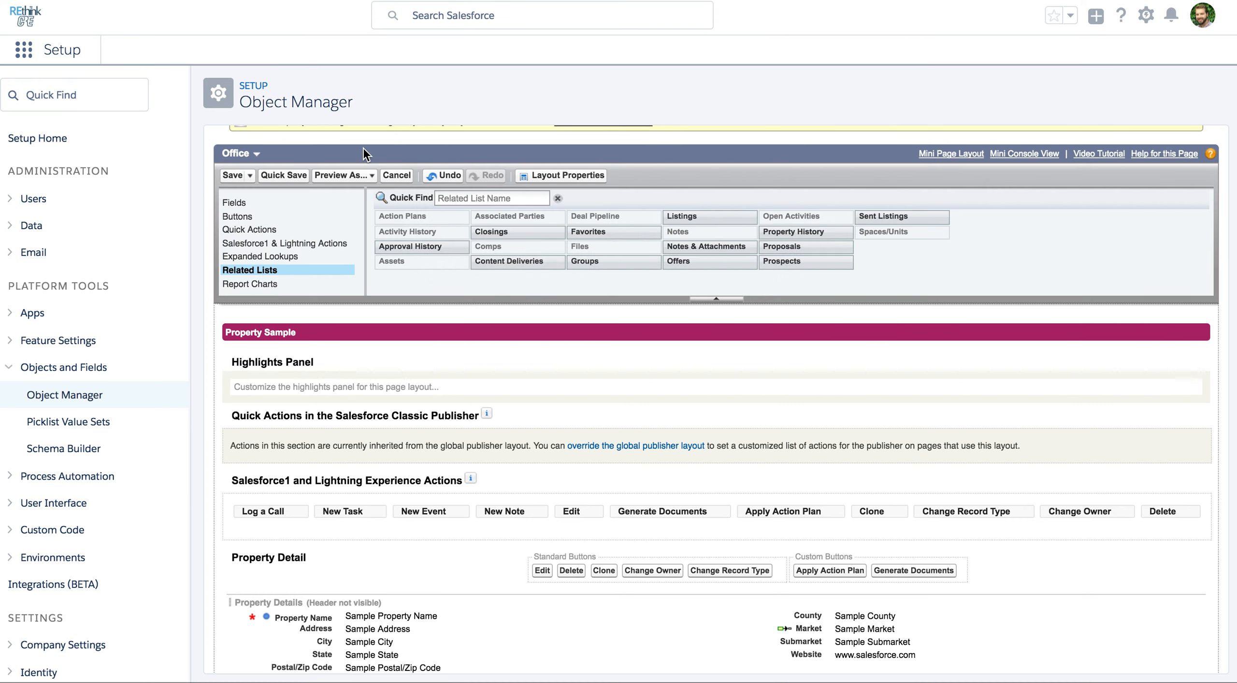